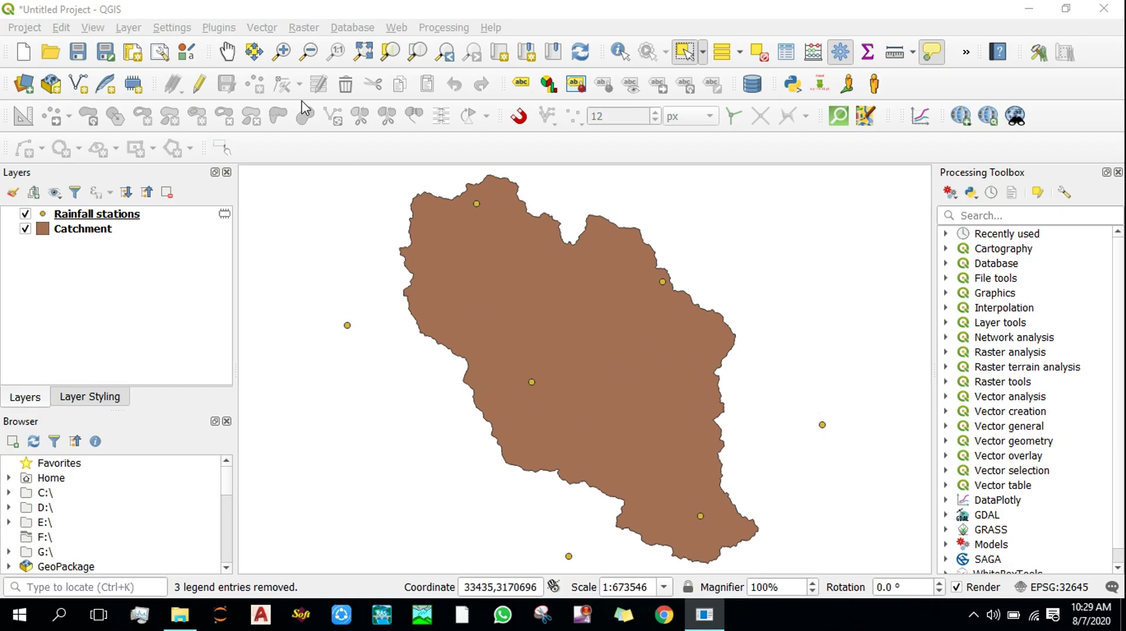
# Generate Voronoi polygons from the Rainfall stations layer using the default settings.
pyautogui.click(261, 30)
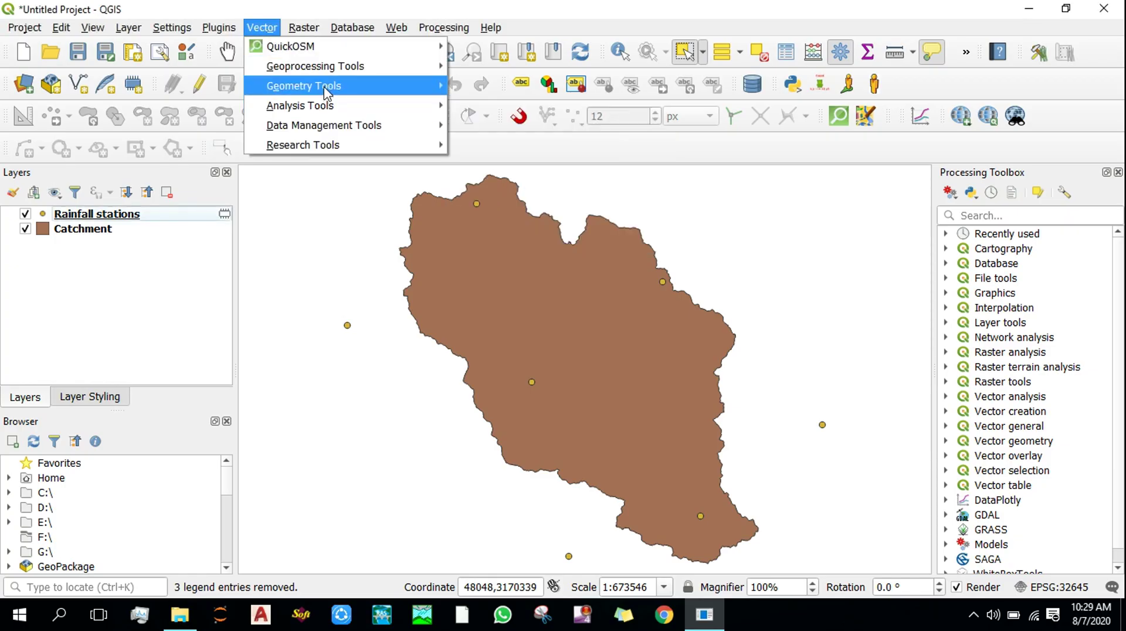
pyautogui.moveTo(325, 87)
pyautogui.click(506, 304)
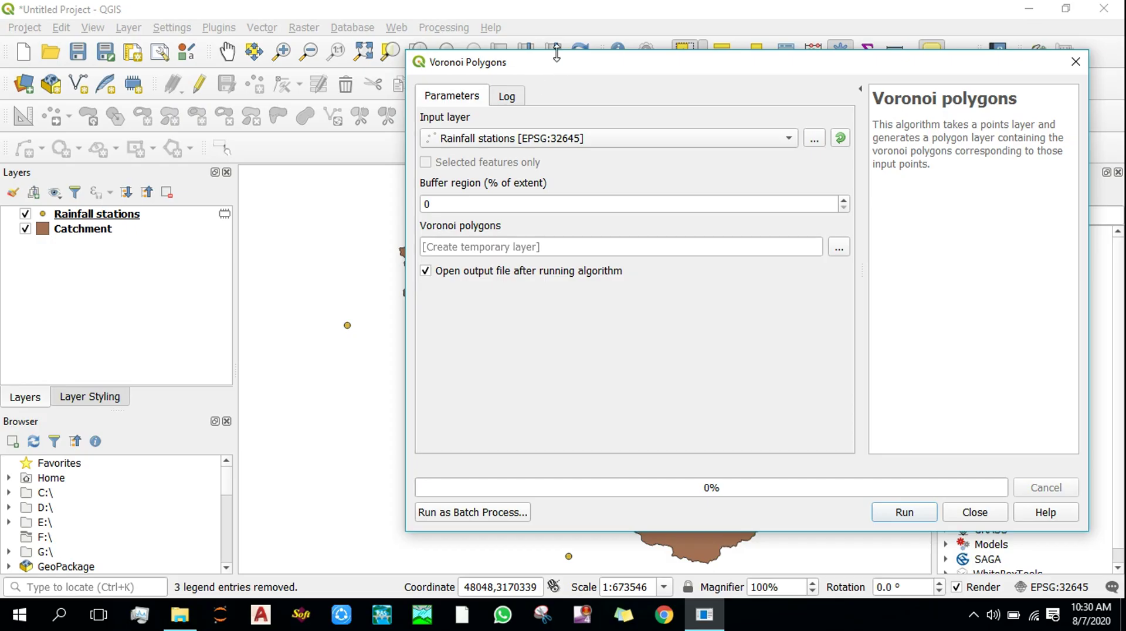
pyautogui.click(903, 512)
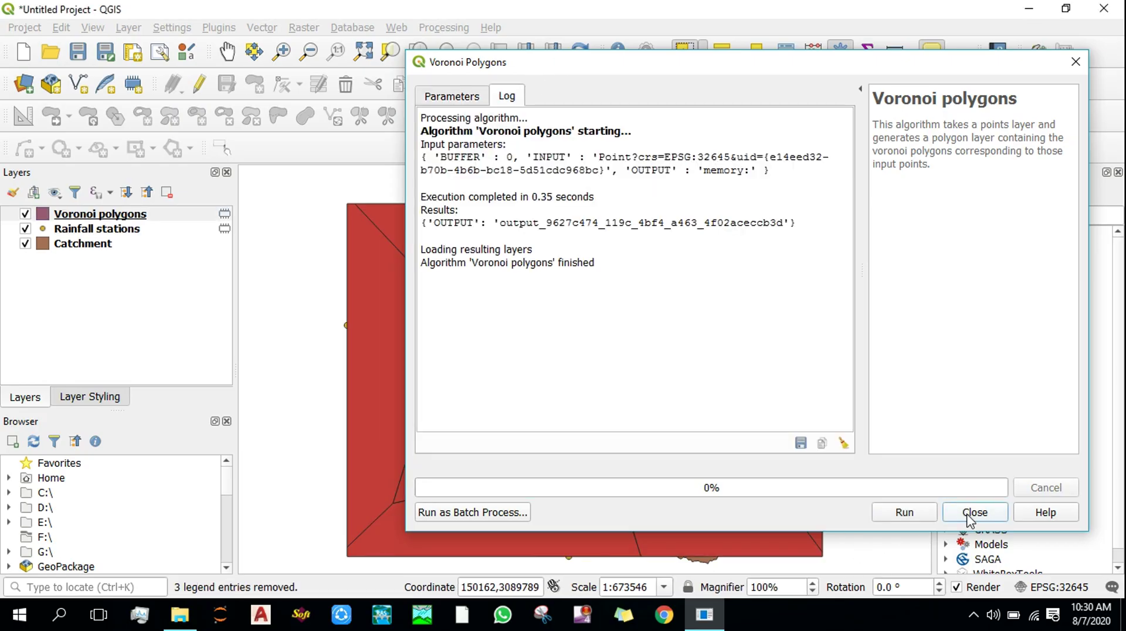
pyautogui.click(968, 514)
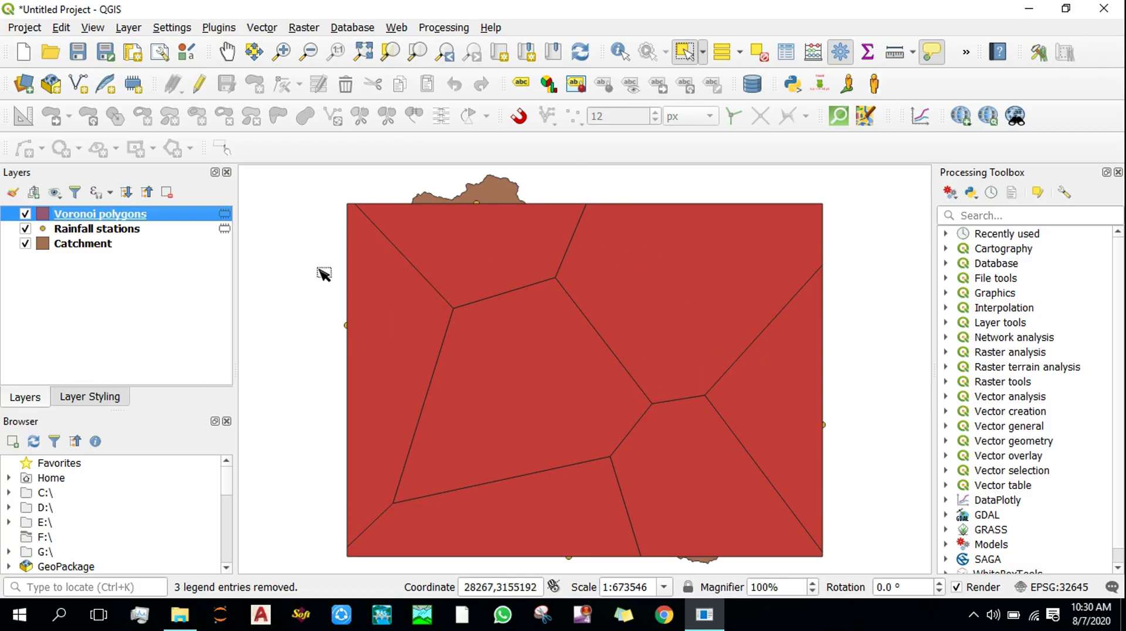
pyautogui.click(518, 116)
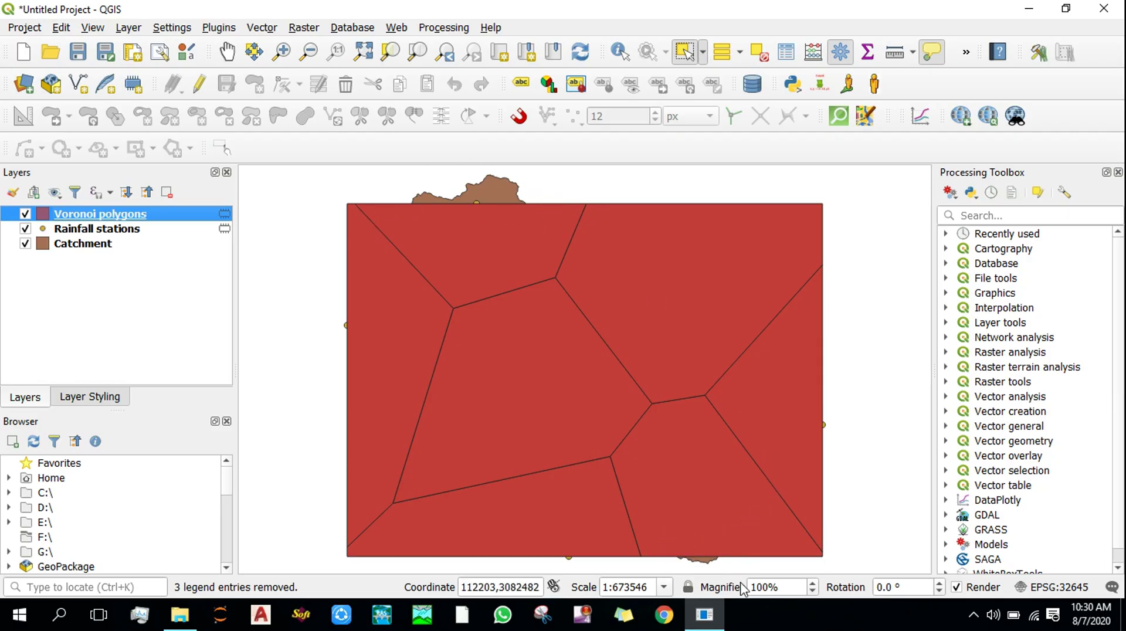
# Change the Voronoi polygons symbol layer from Simple fill to Outline: Simple line.
pyautogui.rightClick(92, 221)
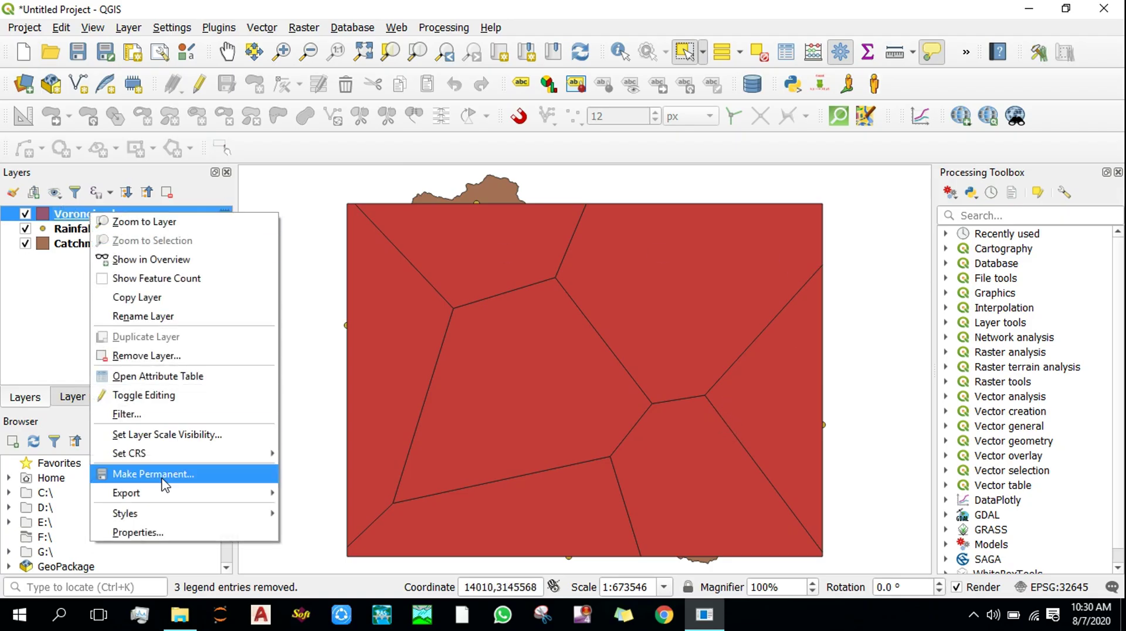
pyautogui.click(158, 529)
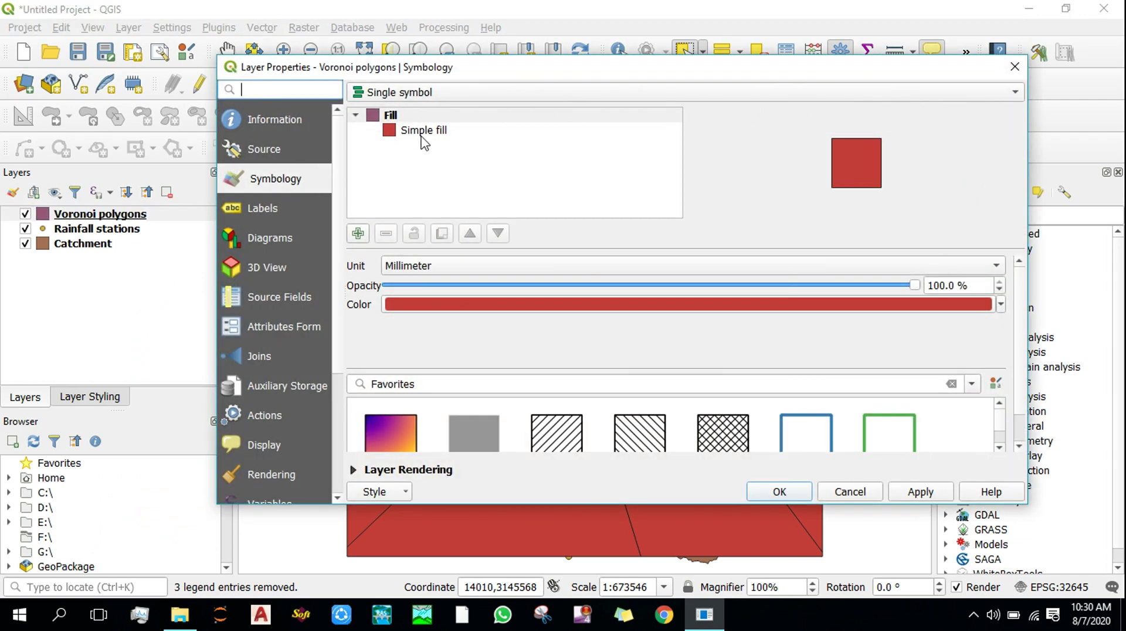
pyautogui.click(423, 136)
pyautogui.click(503, 271)
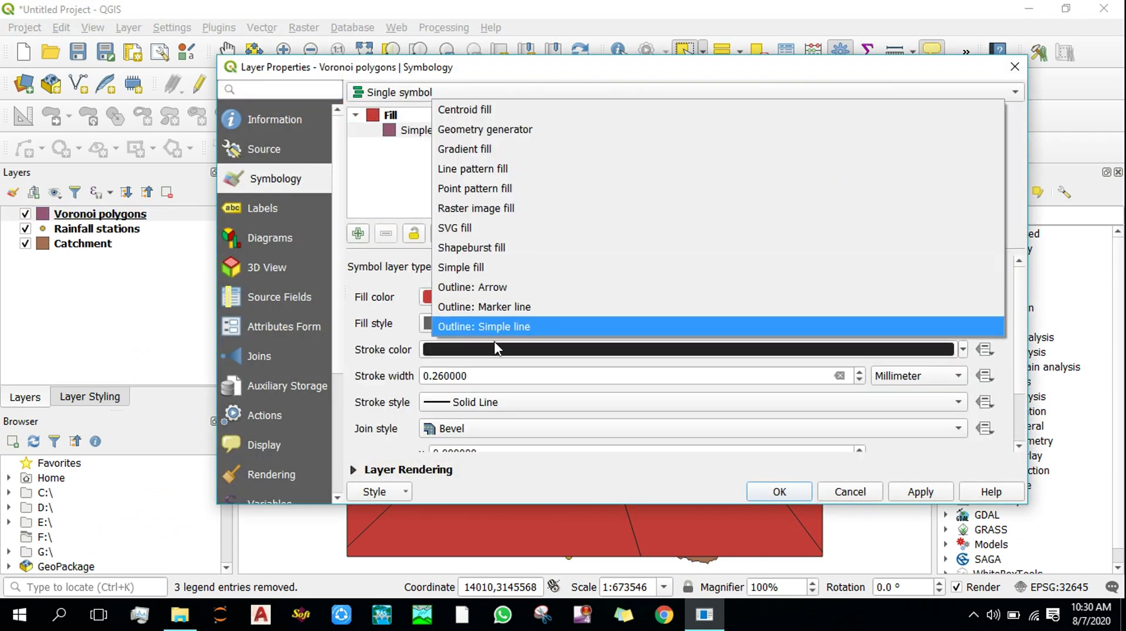
pyautogui.click(498, 327)
pyautogui.click(784, 493)
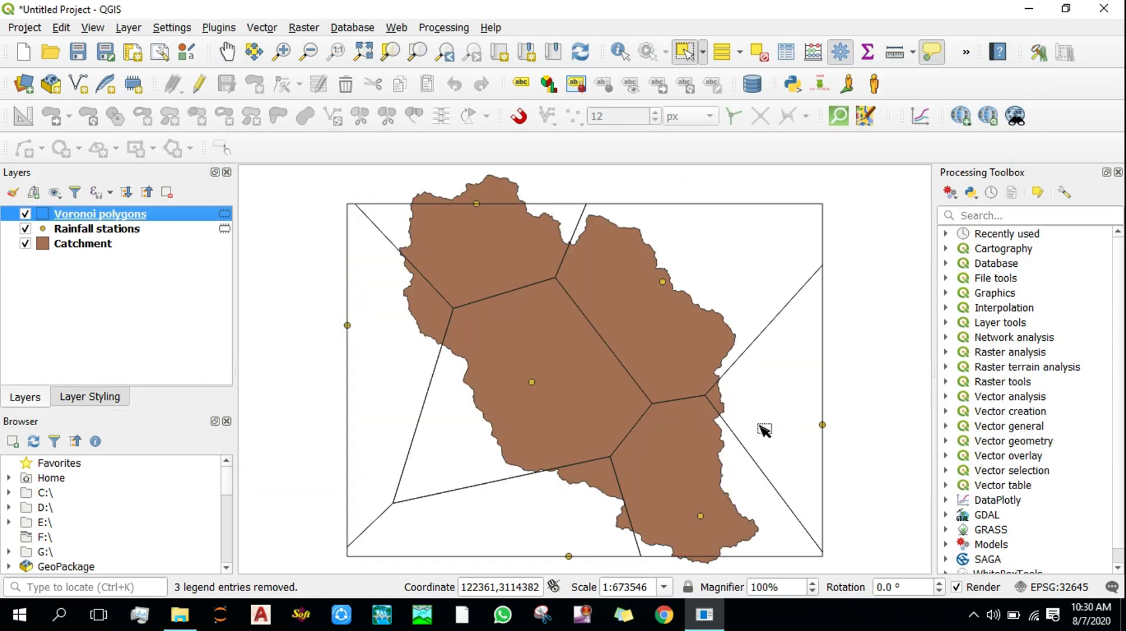
# Run Voronoi Polygons on the rainfall stations again with a 10% buffer region.
pyautogui.click(262, 28)
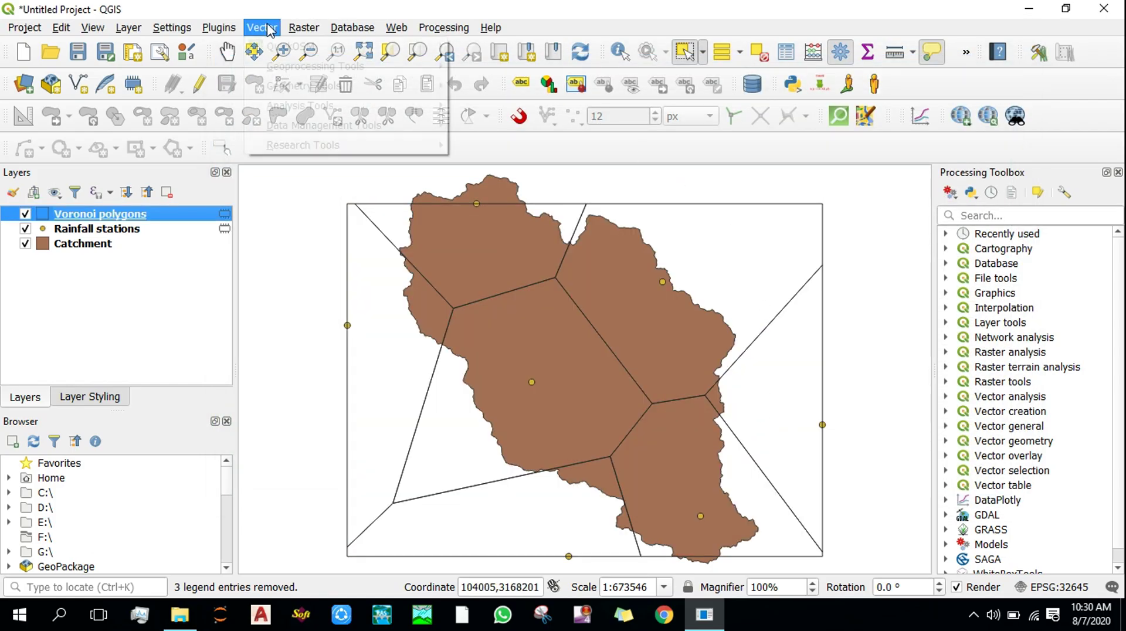
pyautogui.moveTo(305, 143)
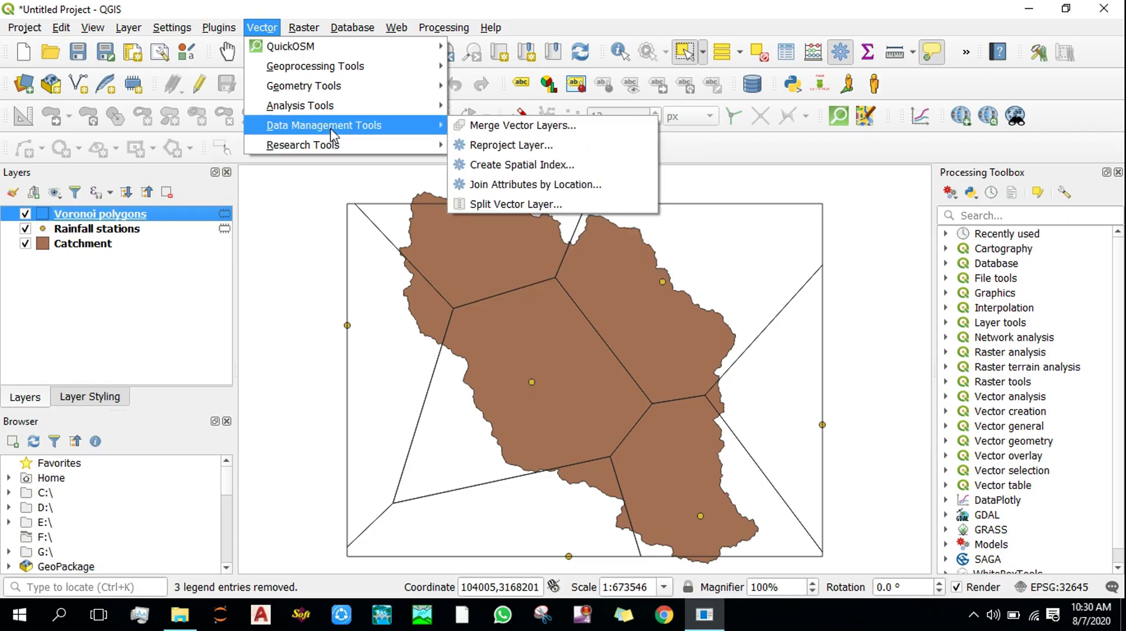
pyautogui.moveTo(399, 85)
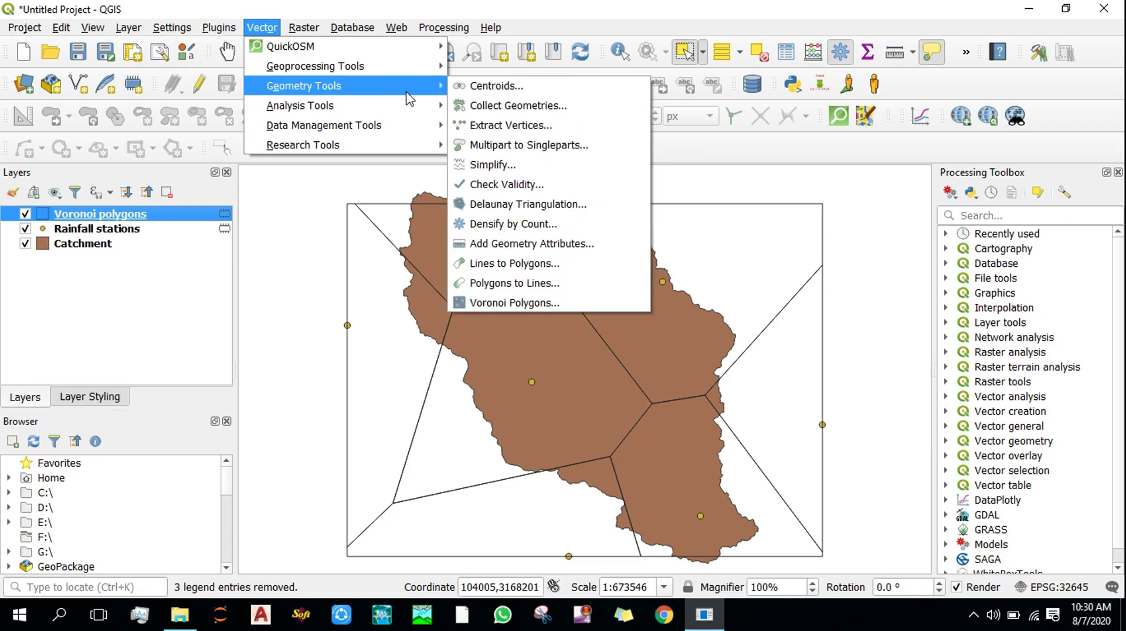
pyautogui.click(493, 300)
pyautogui.moveTo(526, 79); pyautogui.dragTo(867, 101)
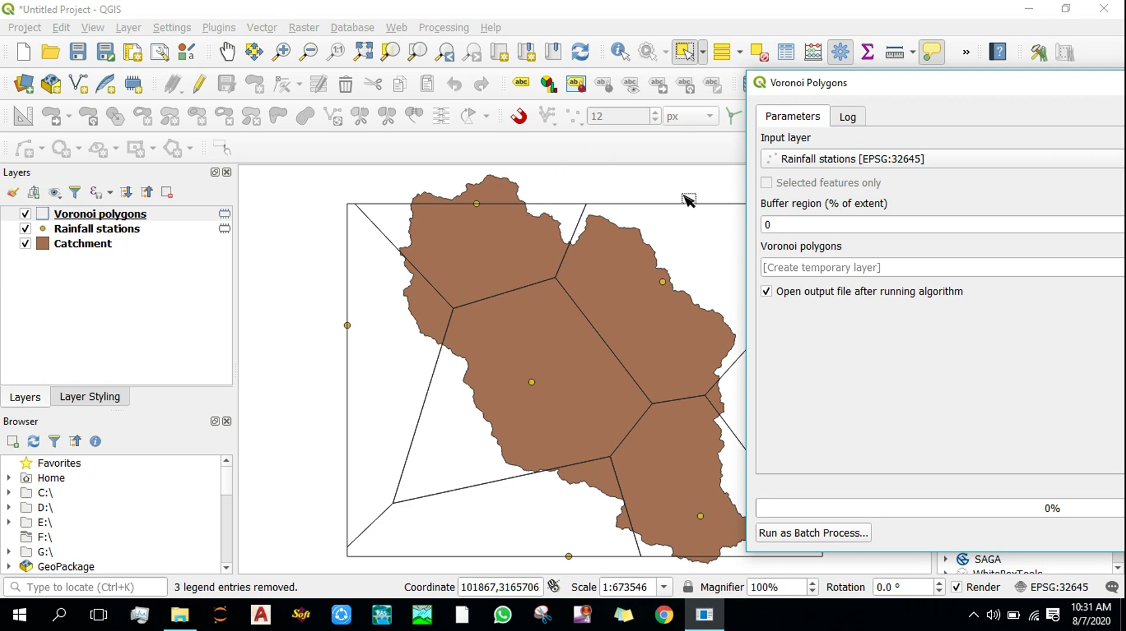
pyautogui.click(776, 224)
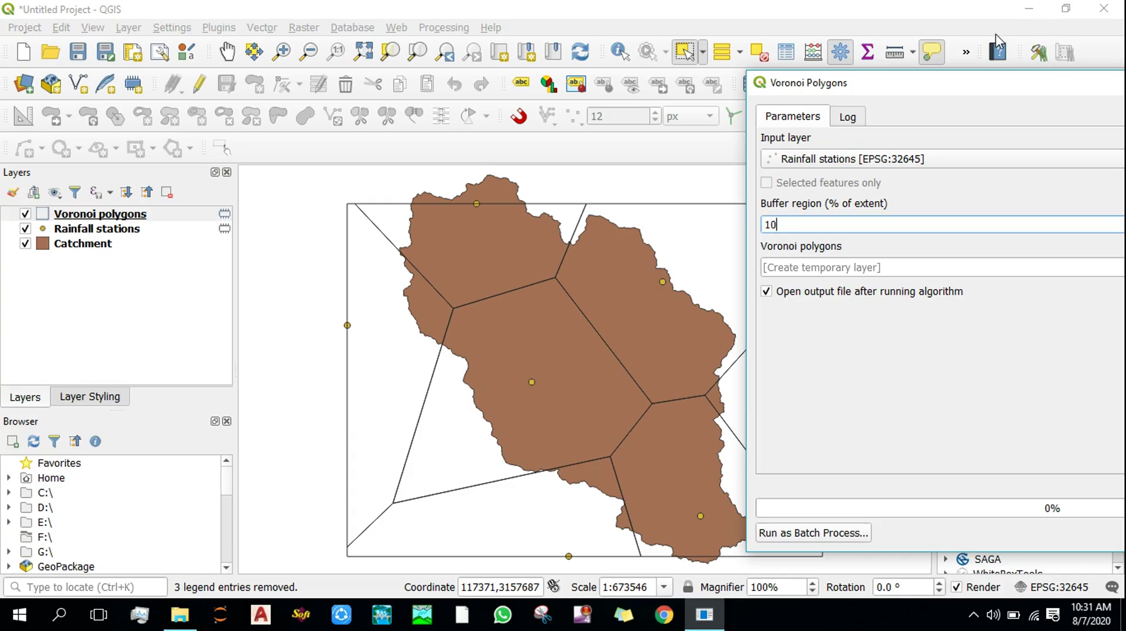
pyautogui.moveTo(970, 92); pyautogui.dragTo(673, 82)
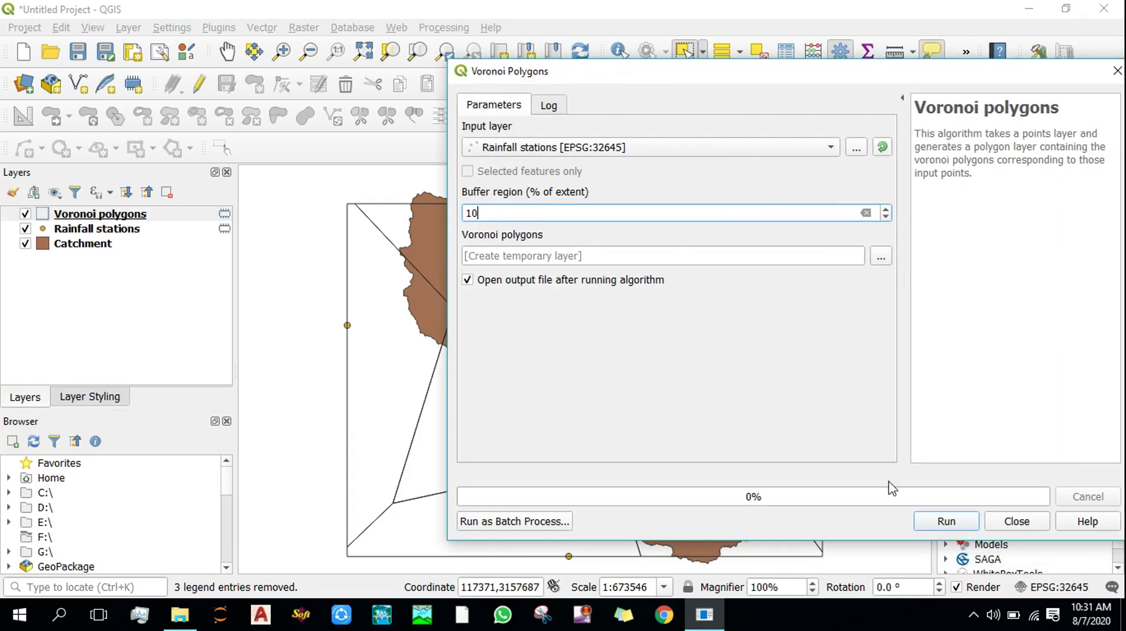
pyautogui.click(962, 522)
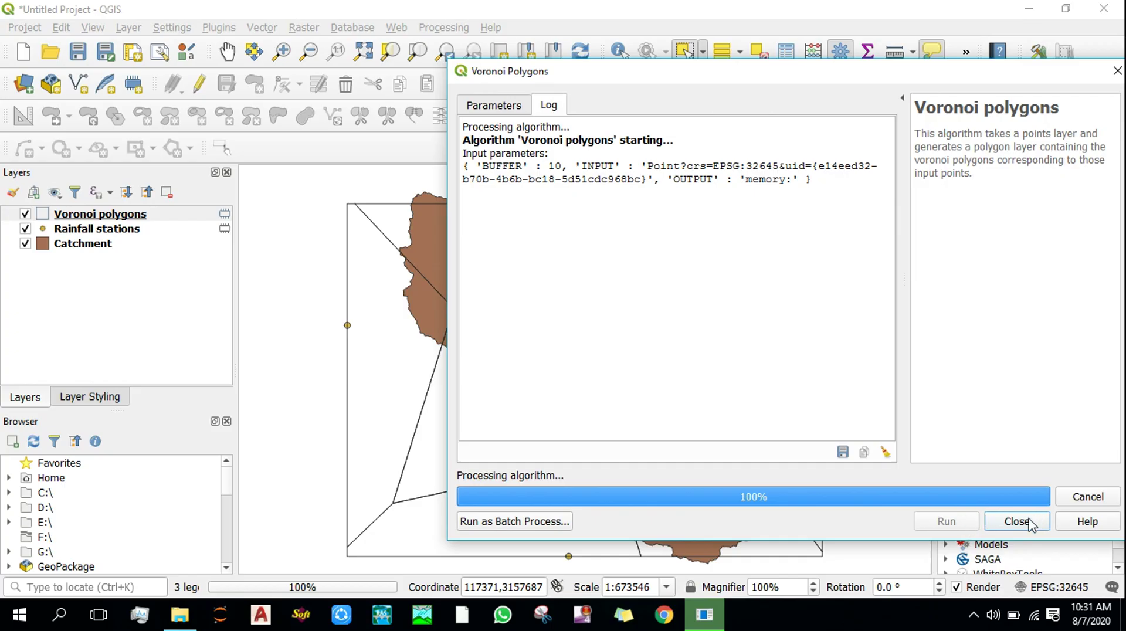
pyautogui.click(1028, 522)
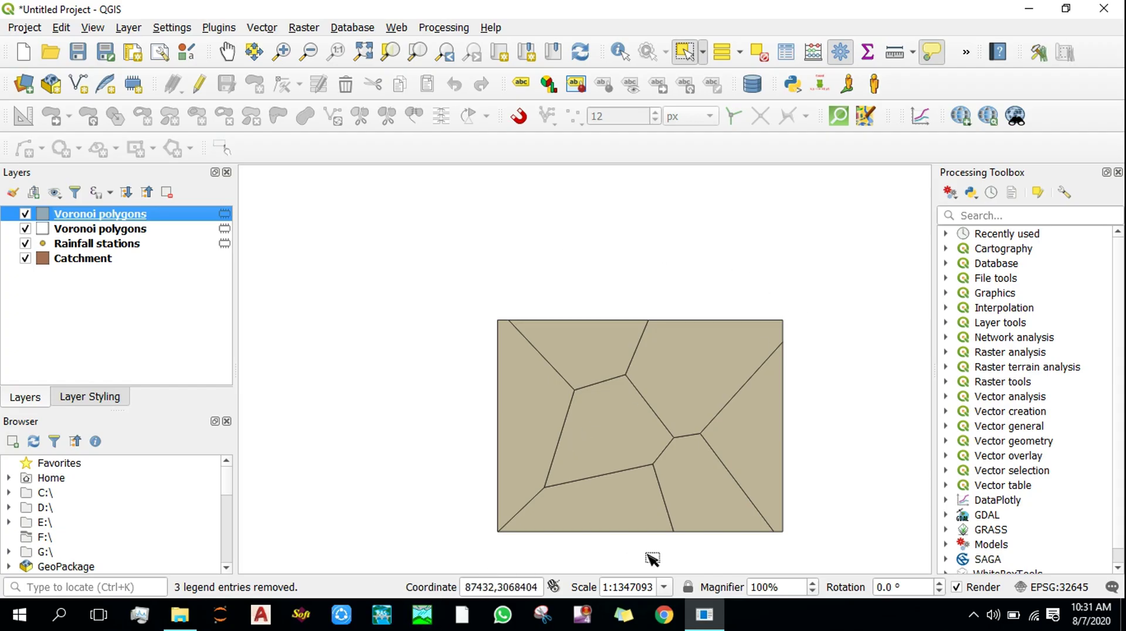
# Style the buffered Voronoi layer as a red Outline: Simple line.
pyautogui.rightClick(120, 223)
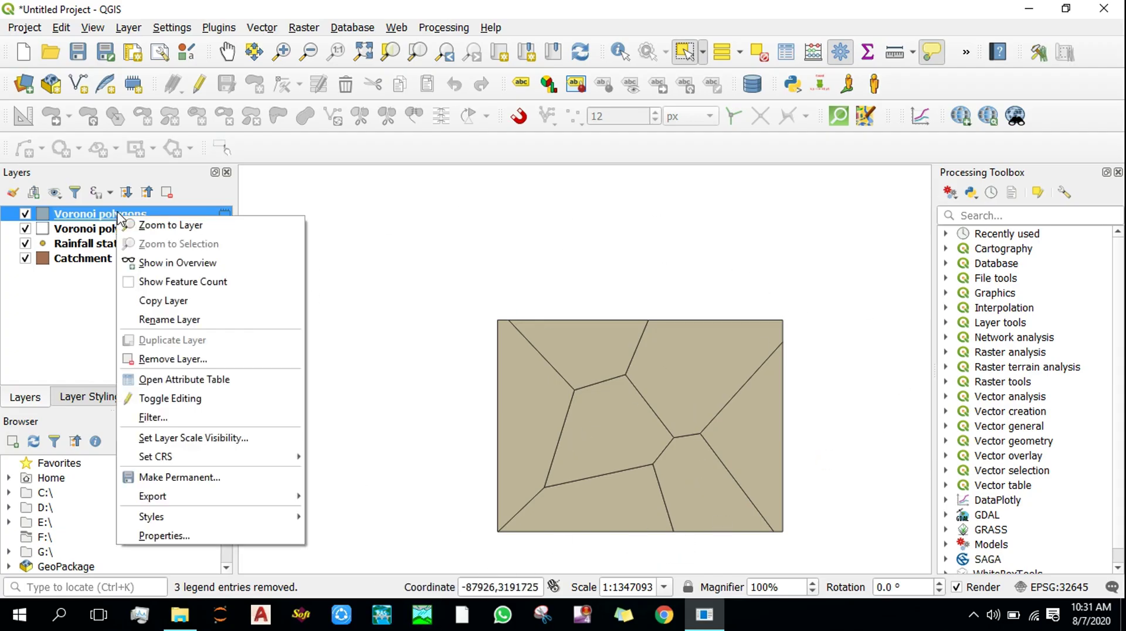
pyautogui.click(191, 538)
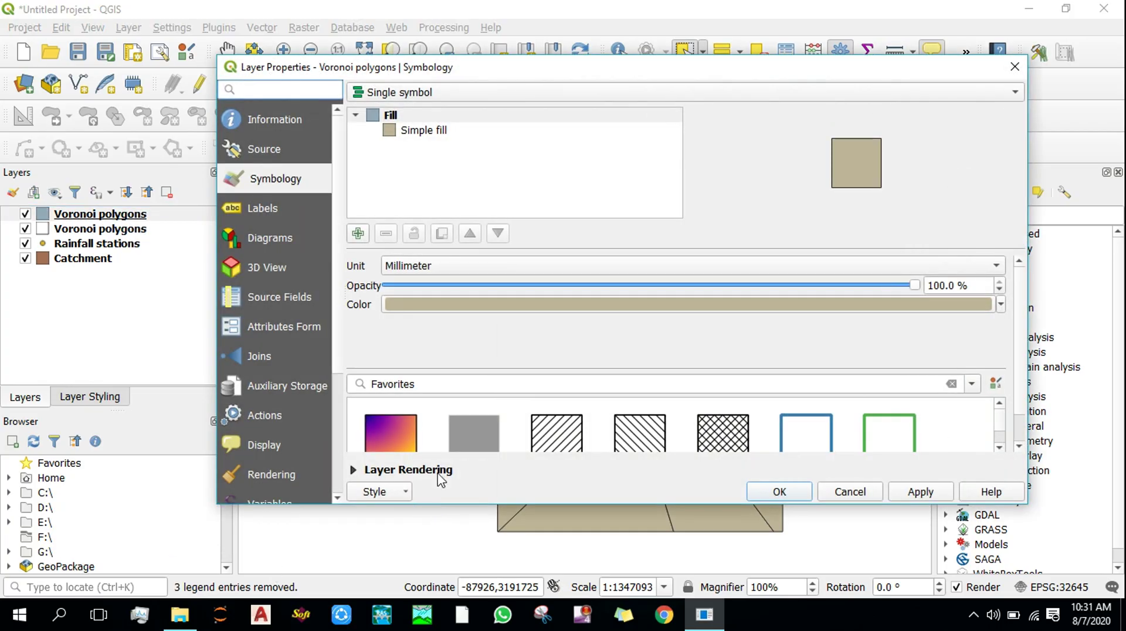
pyautogui.click(423, 132)
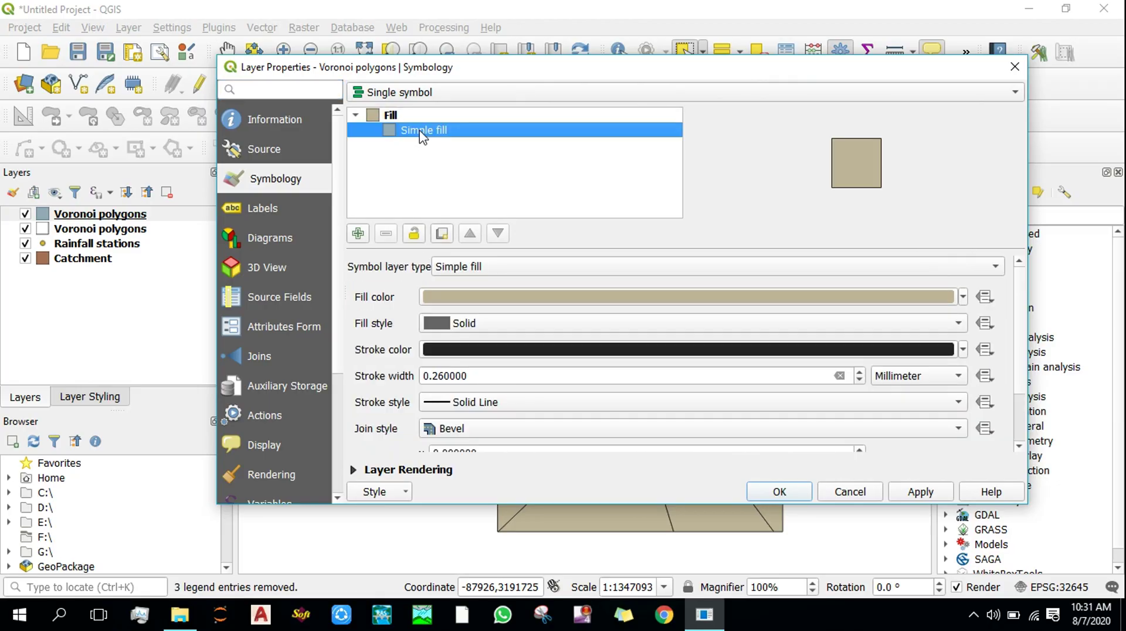
pyautogui.click(498, 266)
pyautogui.click(511, 323)
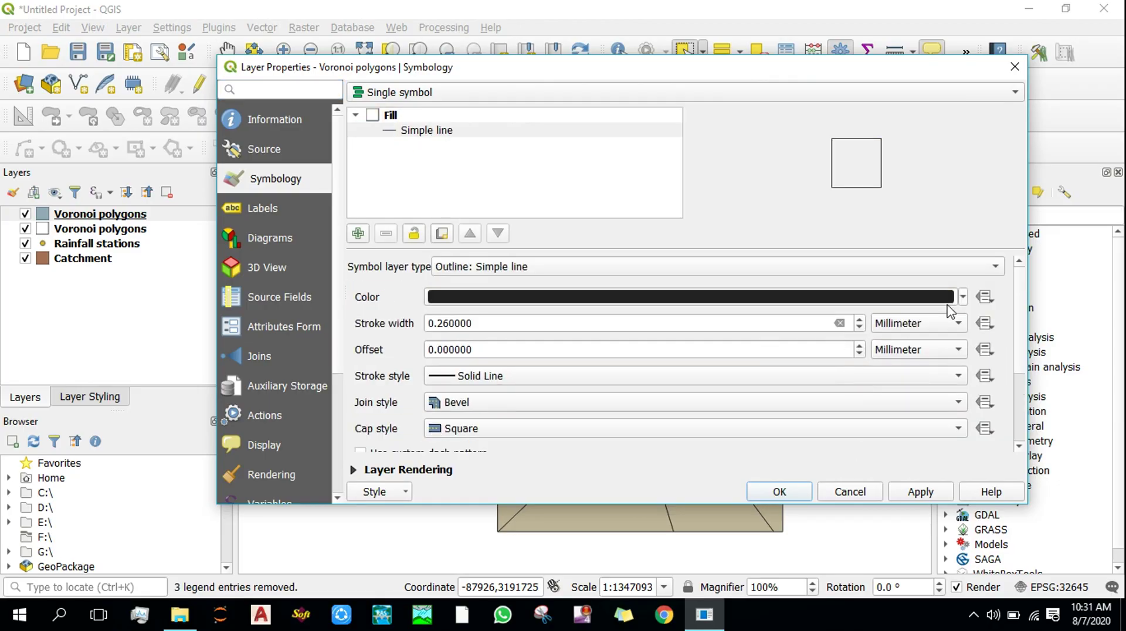
pyautogui.click(963, 297)
pyautogui.moveTo(572, 364); pyautogui.dragTo(585, 377)
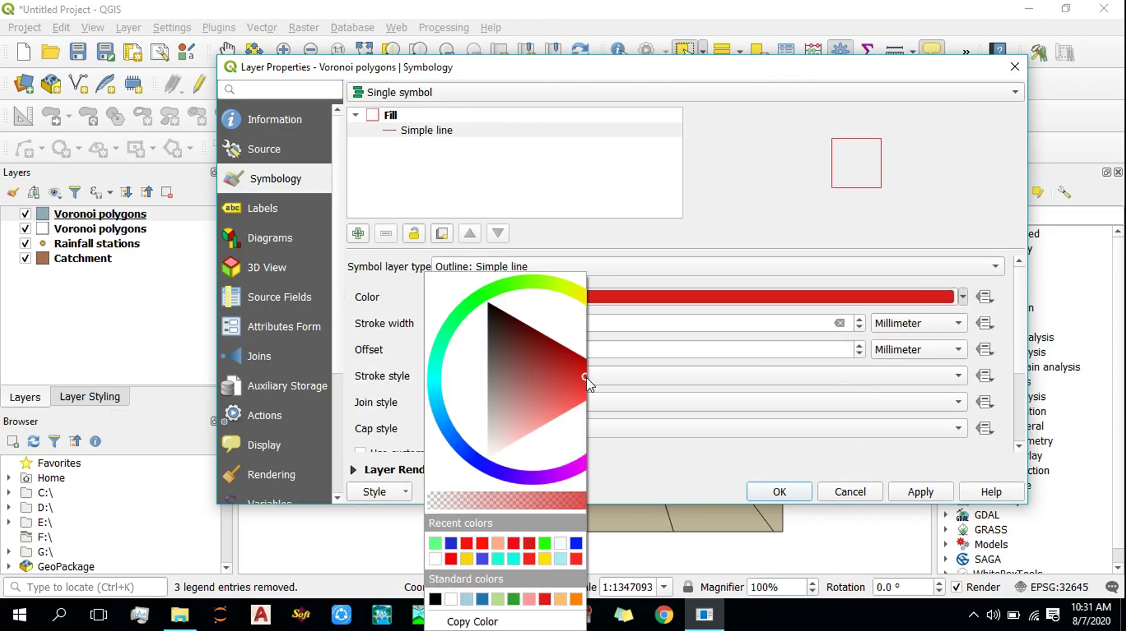
pyautogui.click(777, 491)
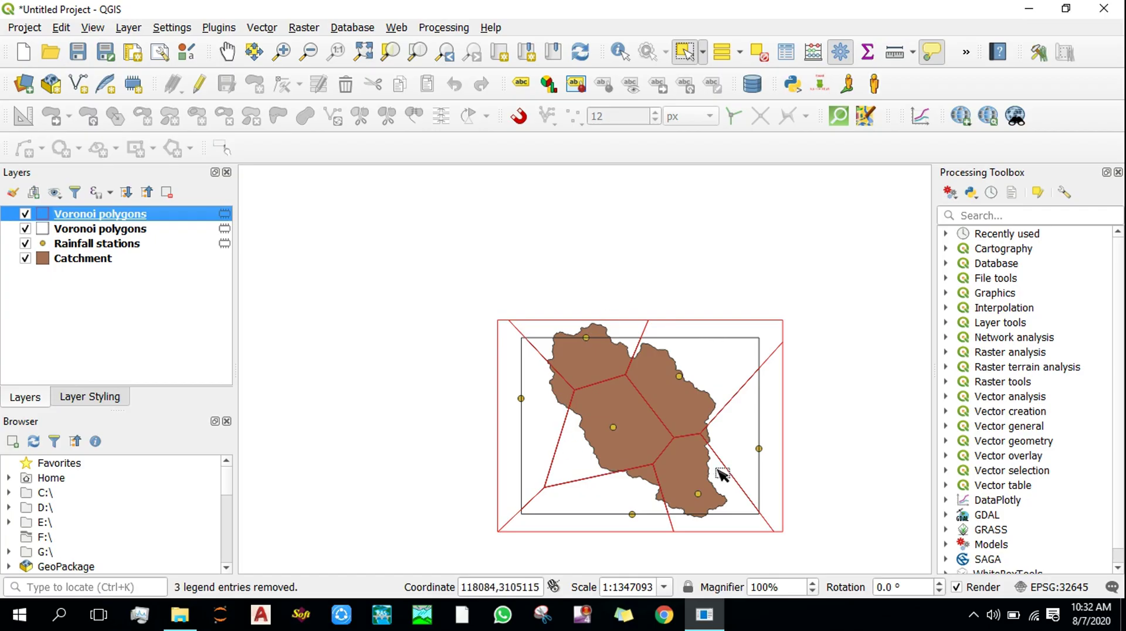
# Hide the original Voronoi layer and rename the buffered one 'Voronoi polygons_10'.
pyautogui.click(25, 230)
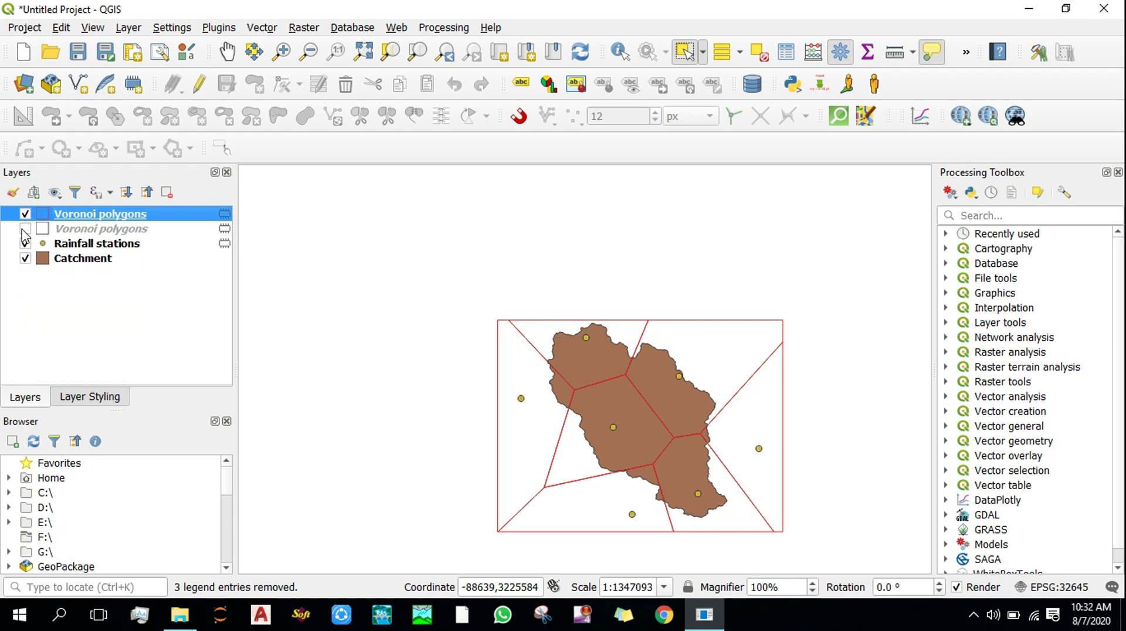
pyautogui.rightClick(149, 215)
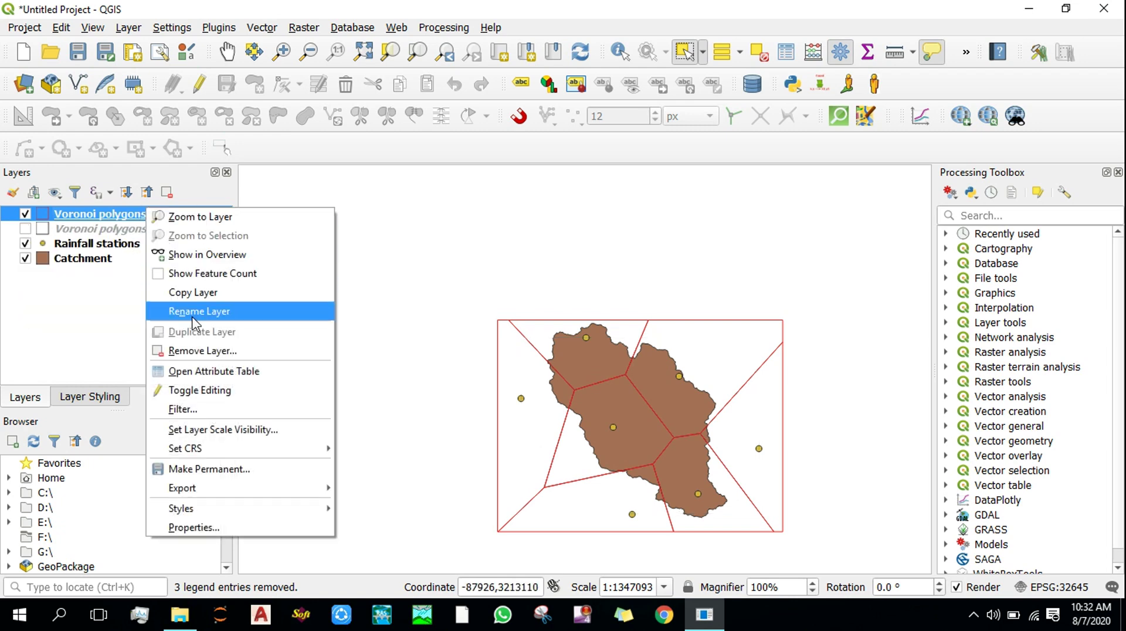
pyautogui.click(191, 309)
pyautogui.click(146, 213)
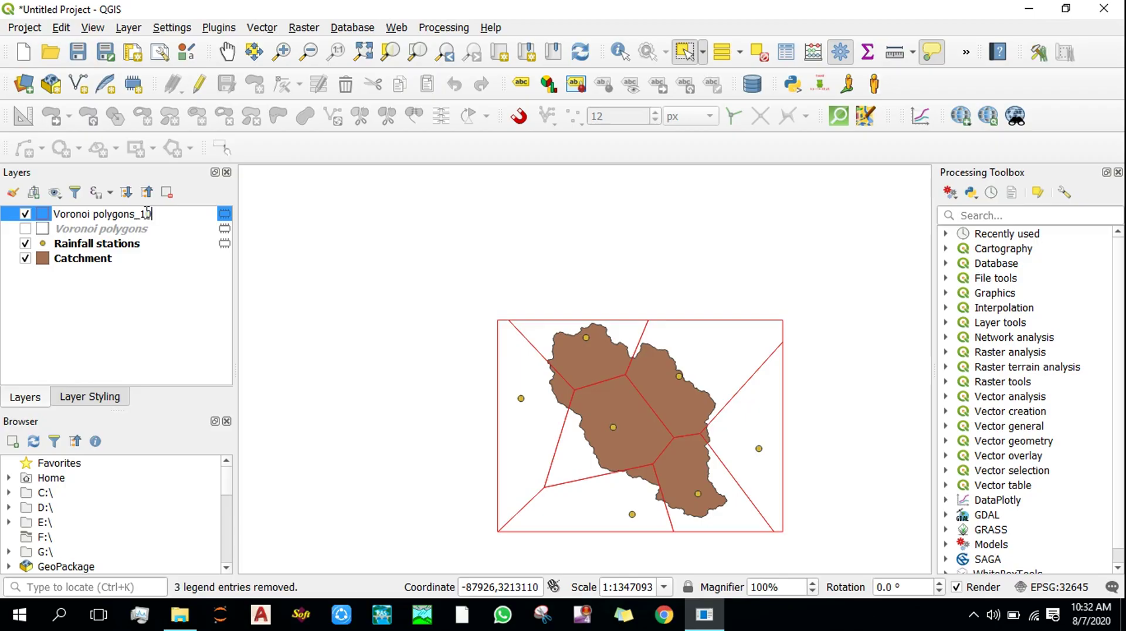
pyautogui.click(20, 347)
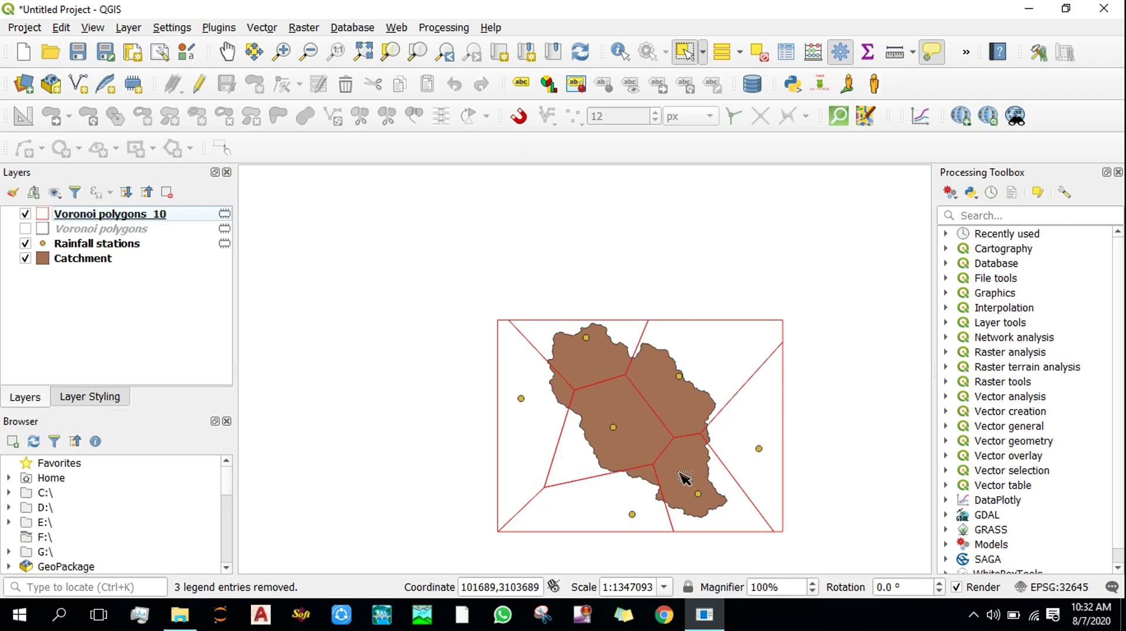
# Intersect the Catchment layer with Voronoi polygons_10 to create an Intersection layer.
pyautogui.click(270, 27)
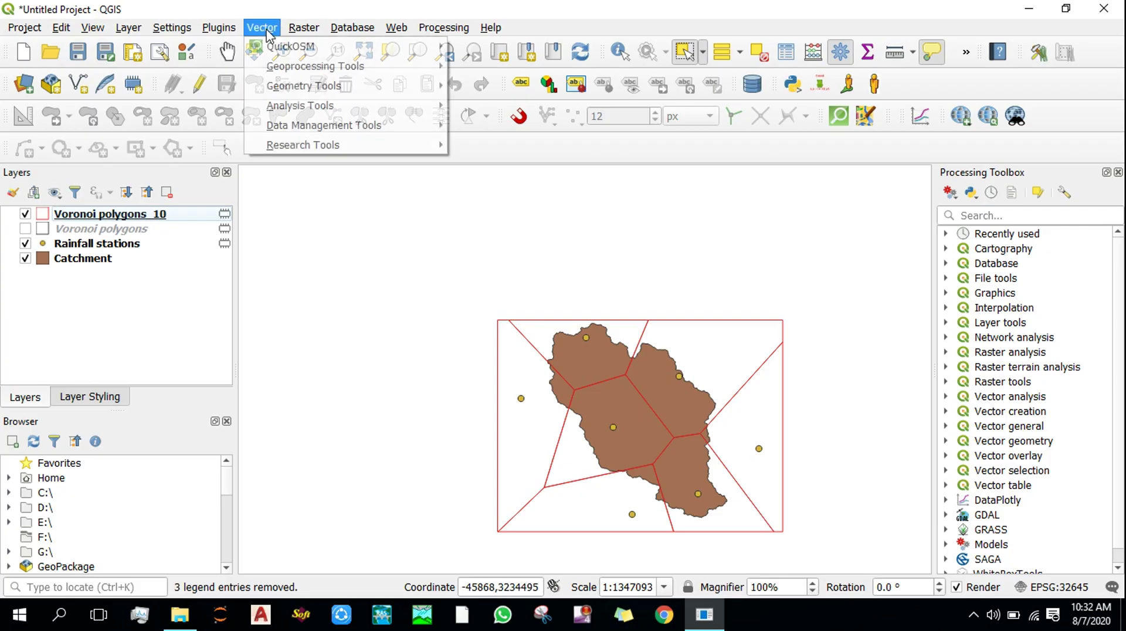
pyautogui.moveTo(301, 67)
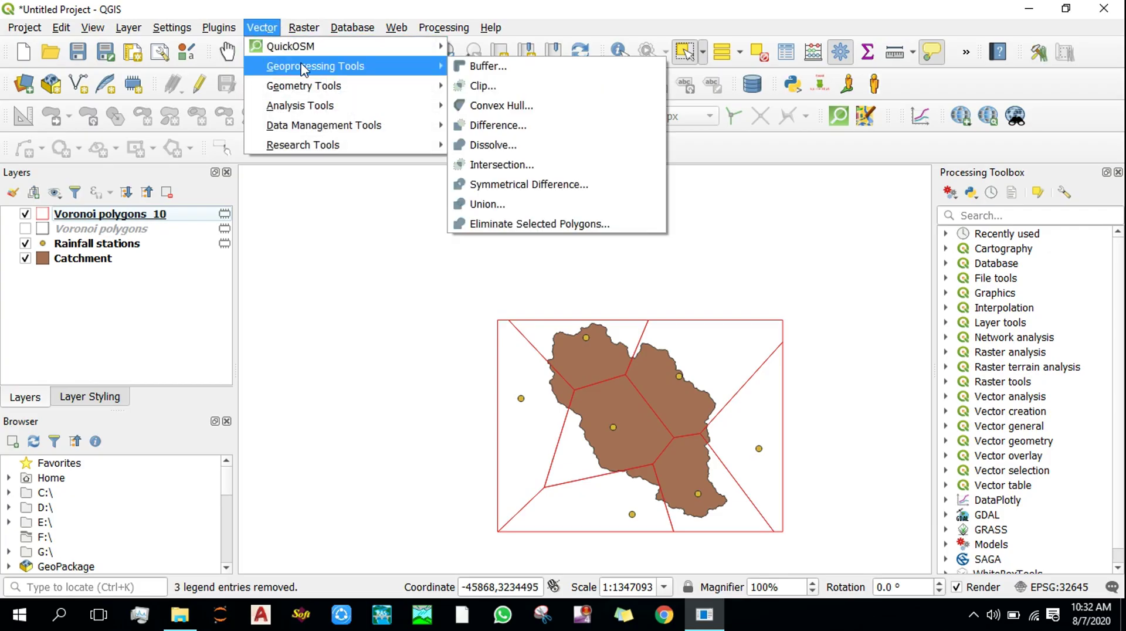
pyautogui.click(520, 170)
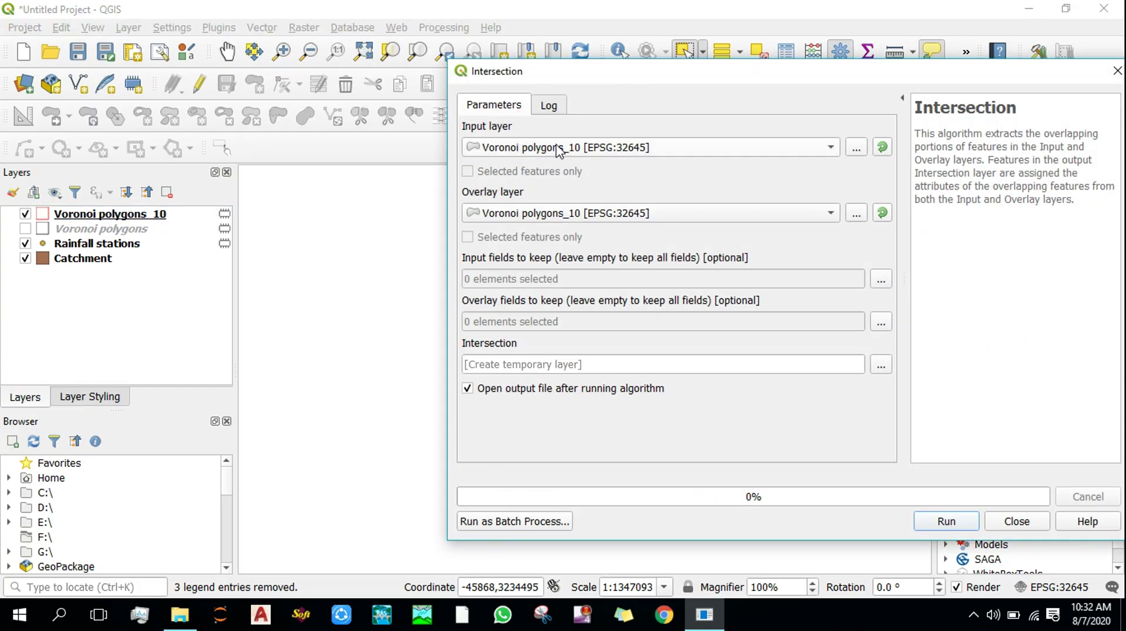
pyautogui.click(557, 150)
pyautogui.click(563, 86)
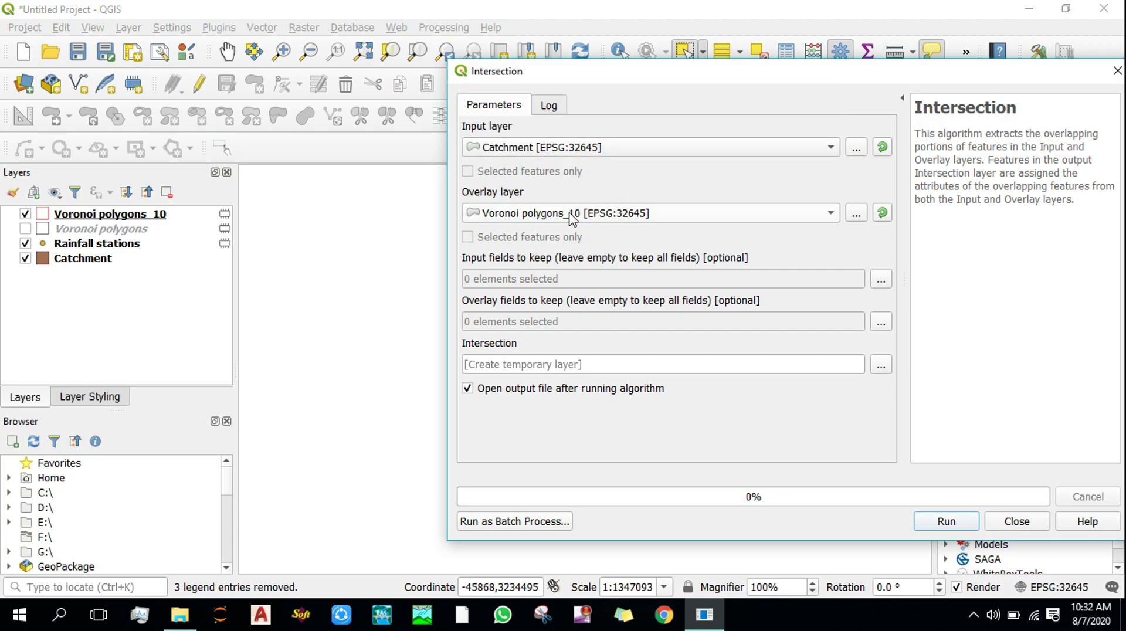
pyautogui.click(944, 522)
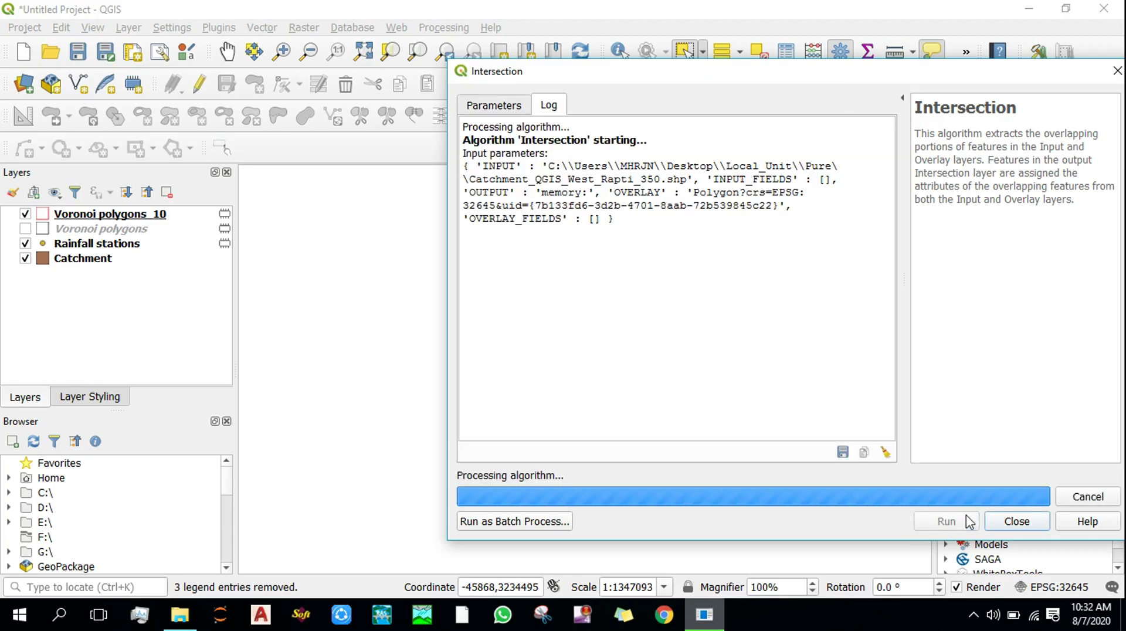
pyautogui.click(1017, 521)
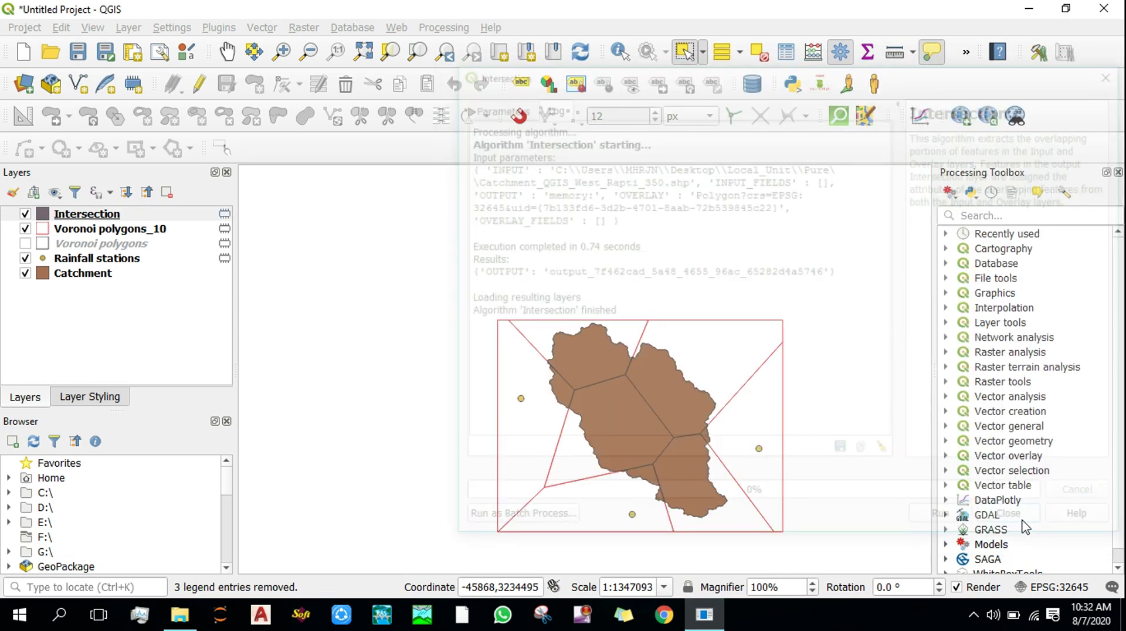
# Hide Voronoi polygons_10, recentre the catchment, and open Rainfall stations properties.
pyautogui.click(25, 228)
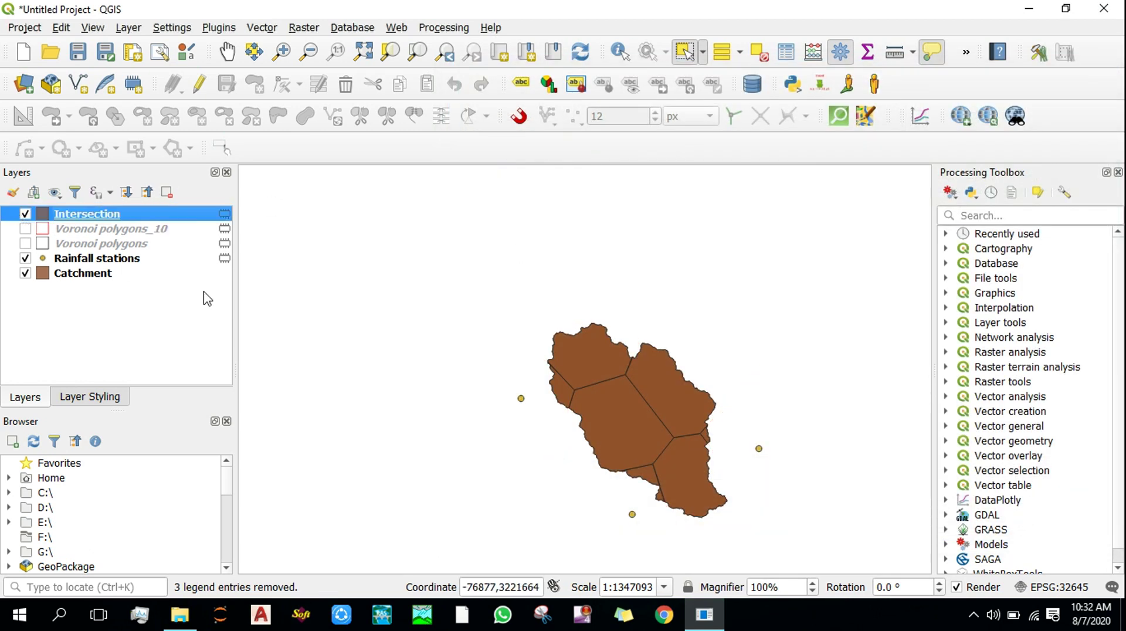
pyautogui.scroll(-1, 711, 477)
pyautogui.moveTo(674, 493); pyautogui.dragTo(548, 375)
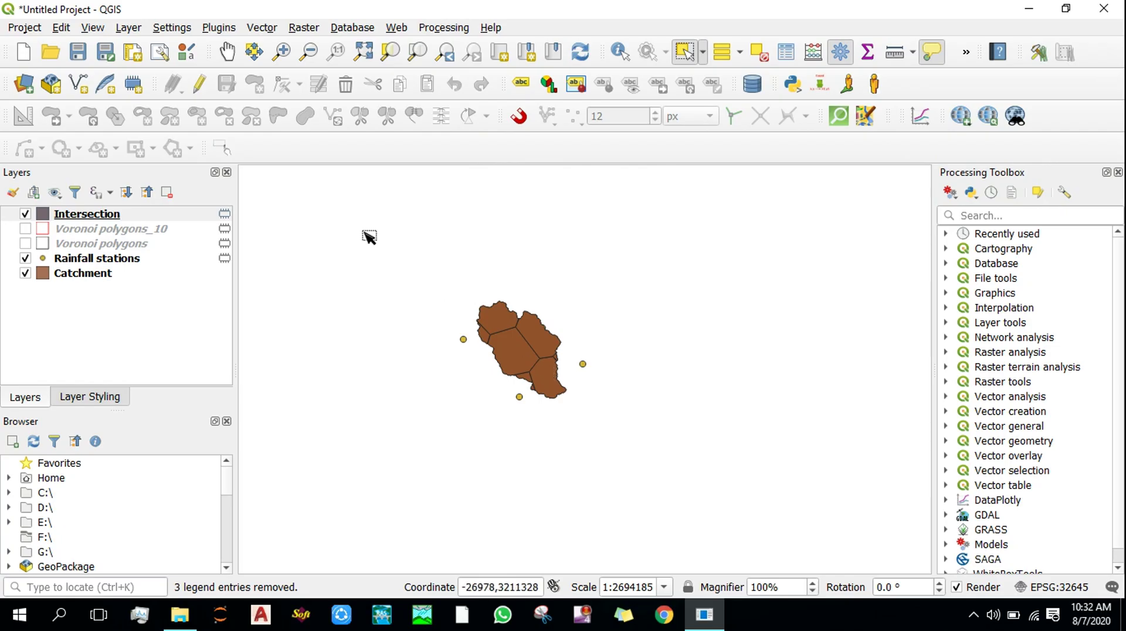
pyautogui.scroll(1, 498, 337)
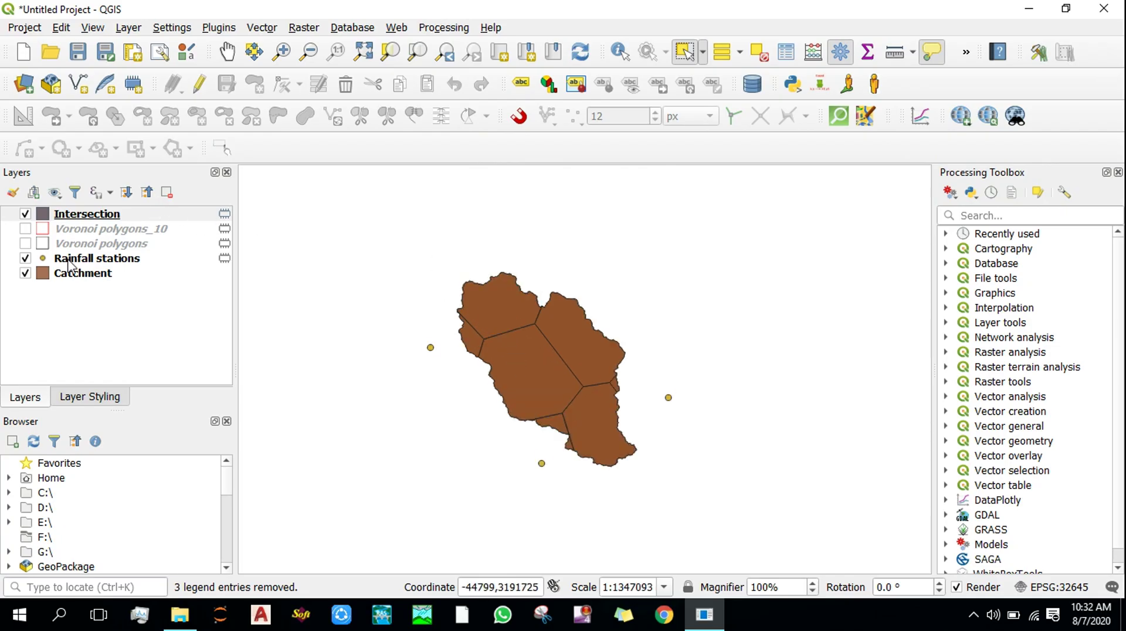
pyautogui.click(88, 261)
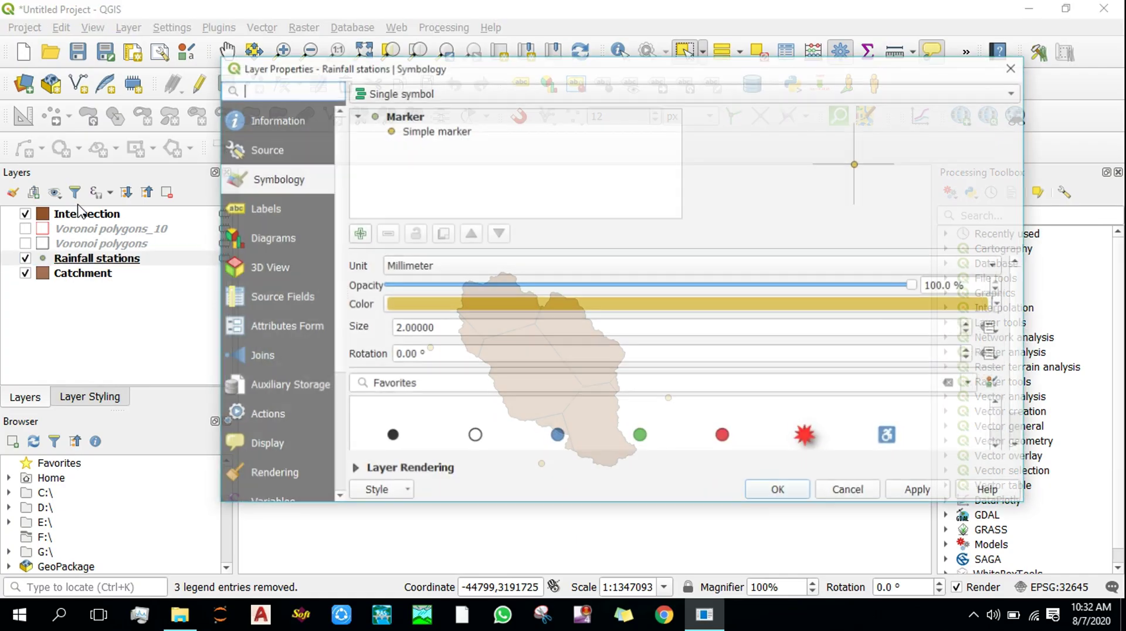
# Move Rainfall stations above Intersection to the top of the layer list.
pyautogui.click(850, 492)
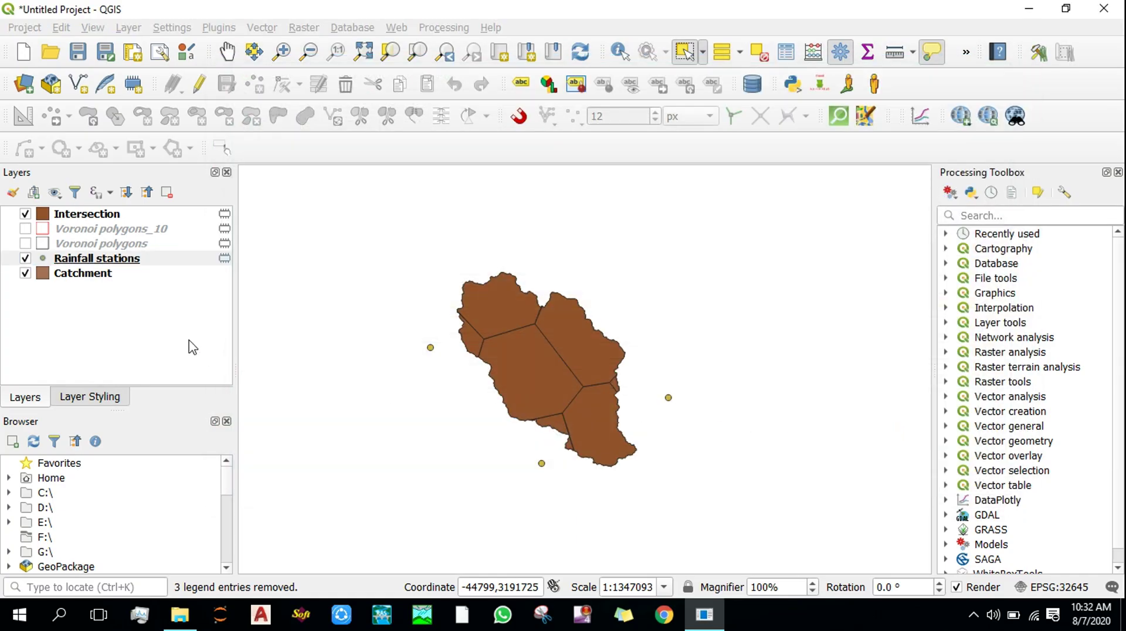
pyautogui.click(95, 264)
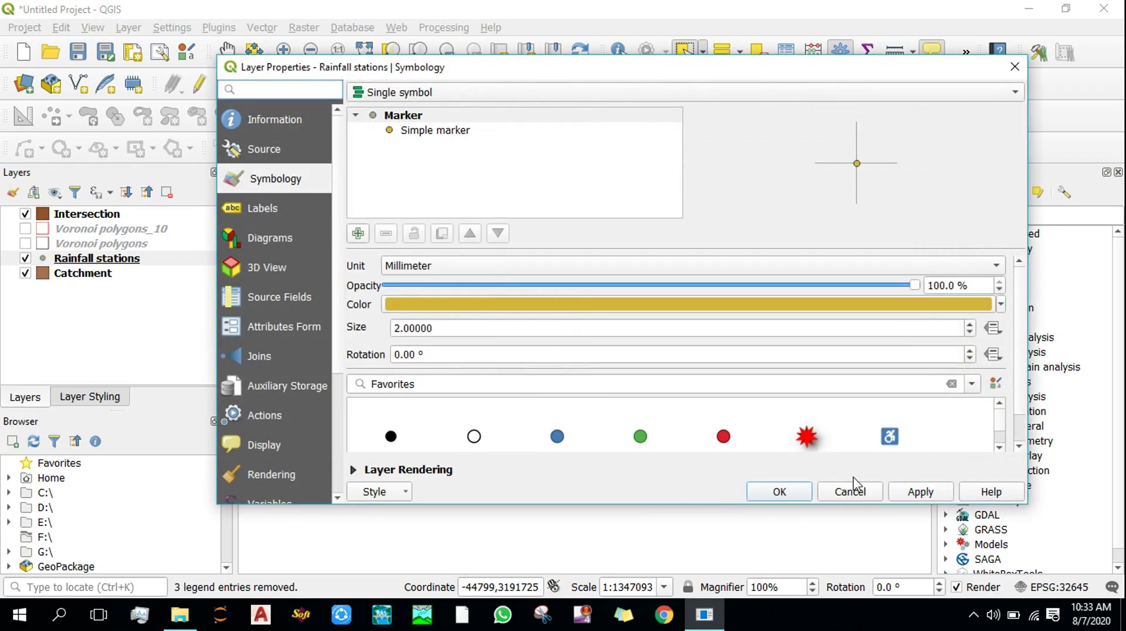
pyautogui.click(849, 491)
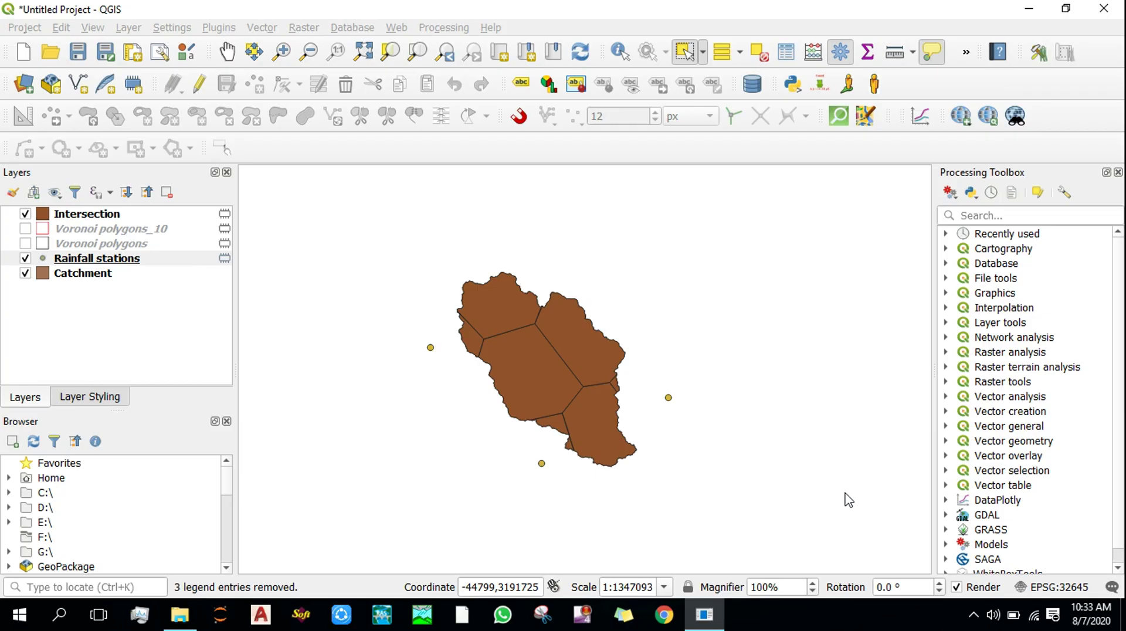
pyautogui.moveTo(97, 258); pyautogui.dragTo(97, 210)
pyautogui.scroll(1, 612, 372)
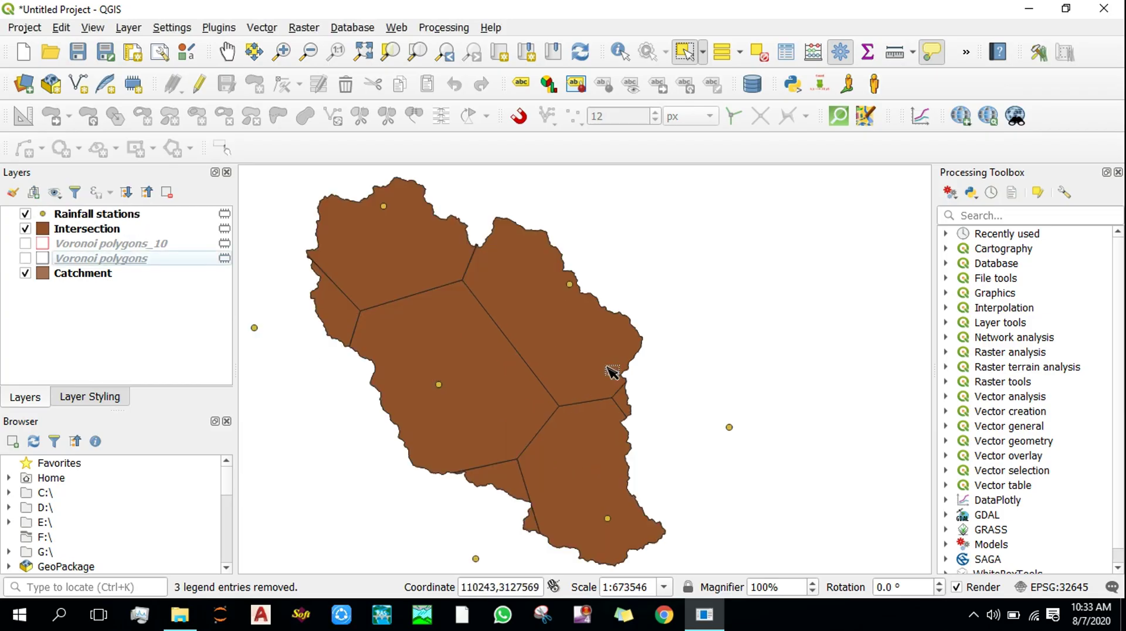
pyautogui.scroll(-1, 612, 372)
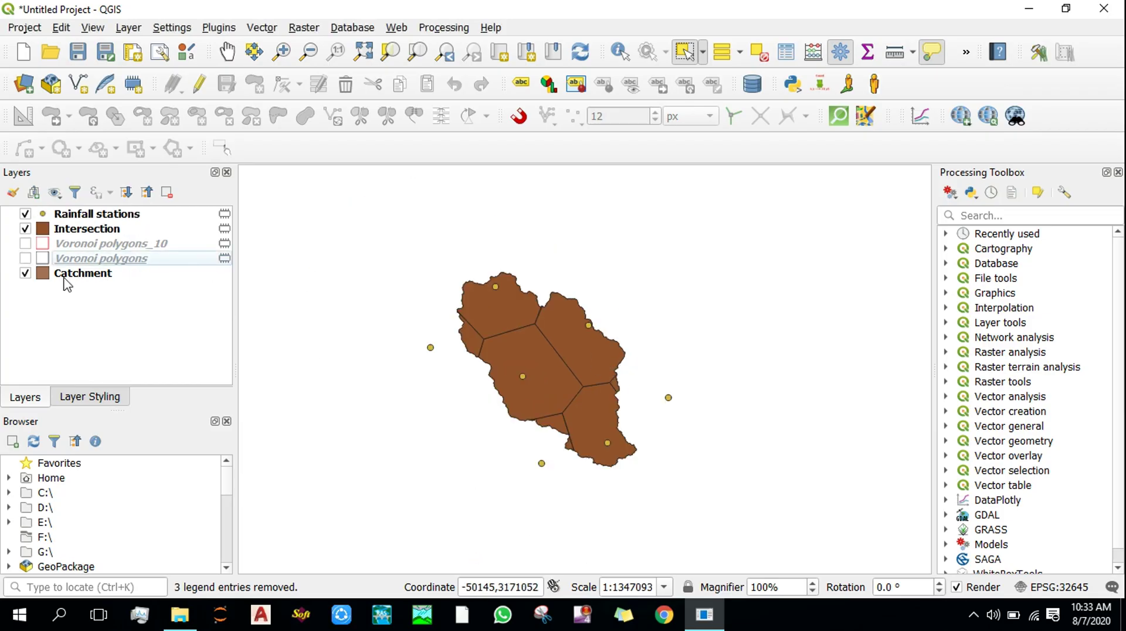
# Add a saved decimal Area_sqkm field to Catchment, computed from $area (3592.056).
pyautogui.rightClick(93, 283)
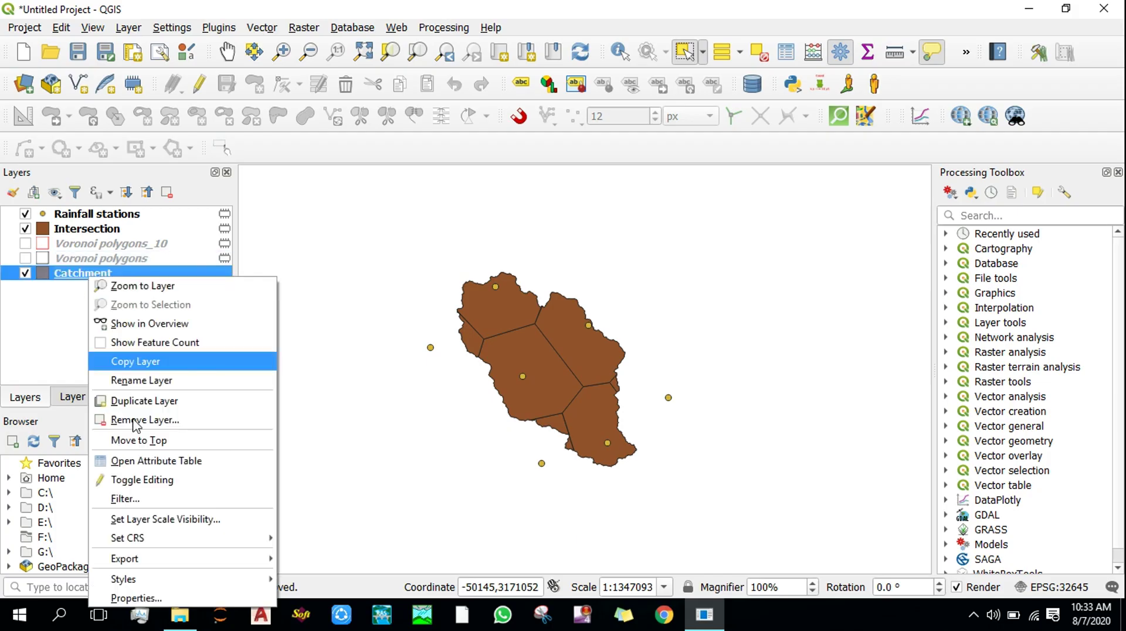
pyautogui.click(153, 460)
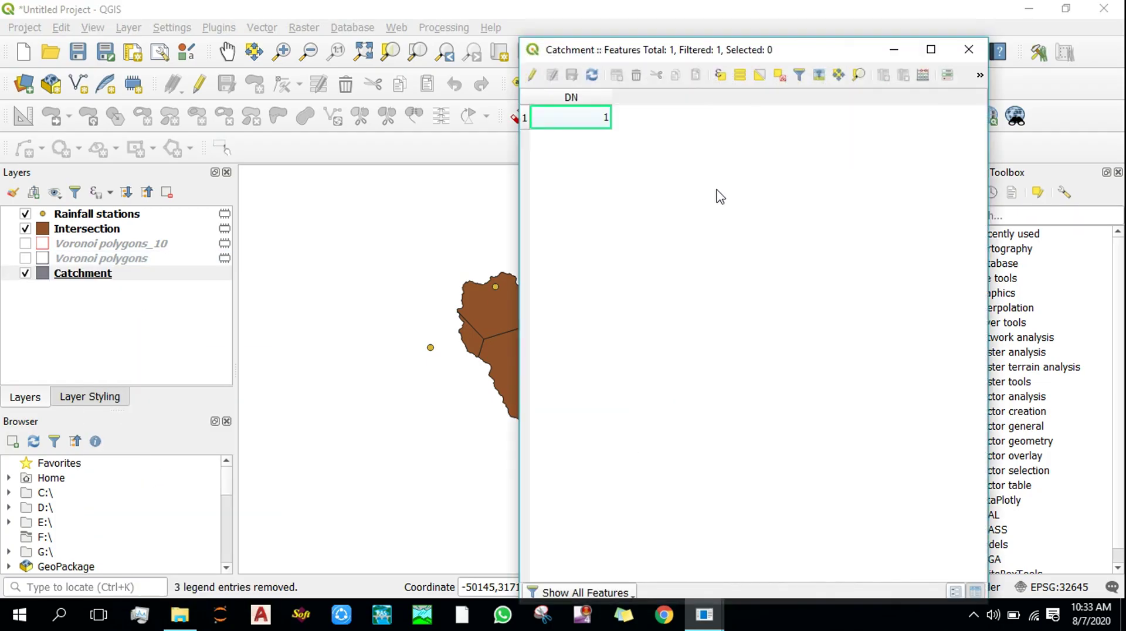
pyautogui.click(531, 75)
pyautogui.click(925, 73)
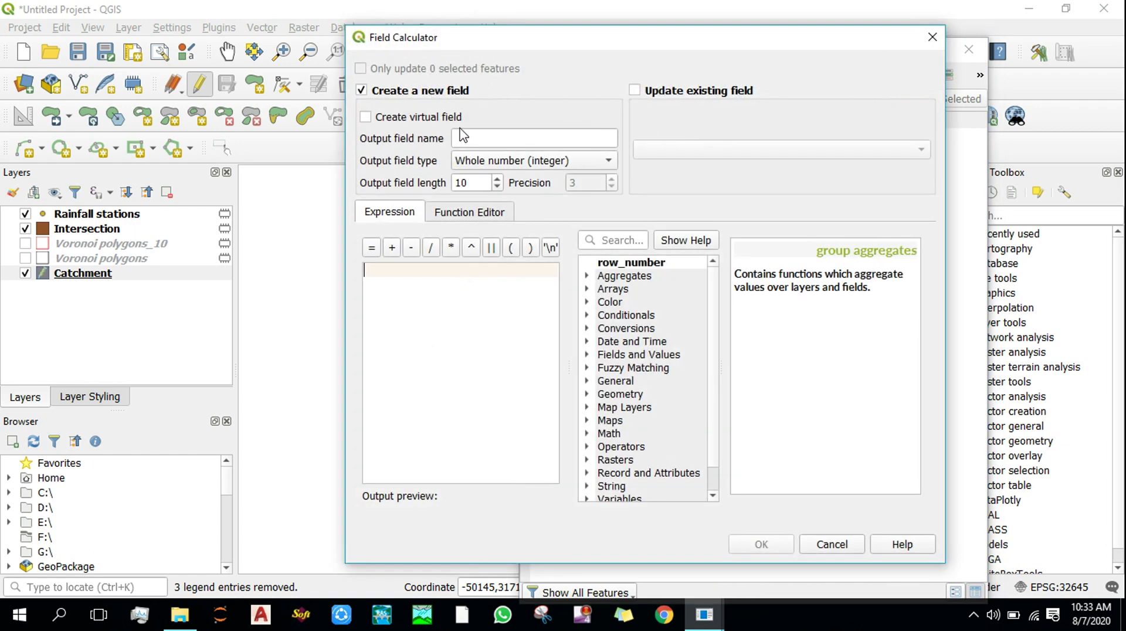
pyautogui.click(469, 139)
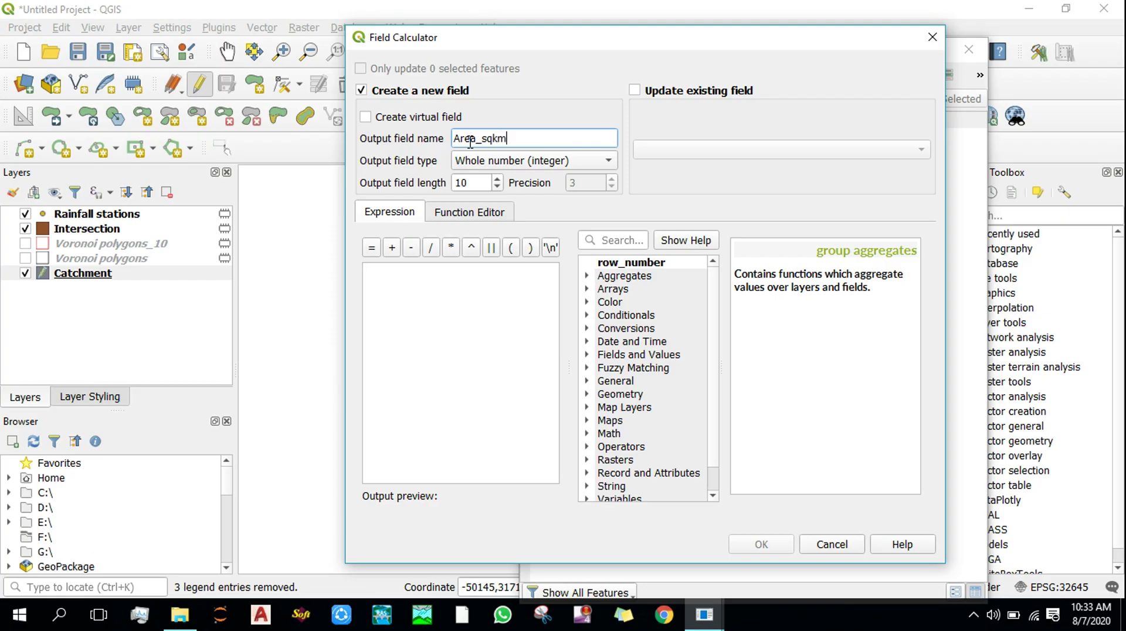
pyautogui.click(499, 164)
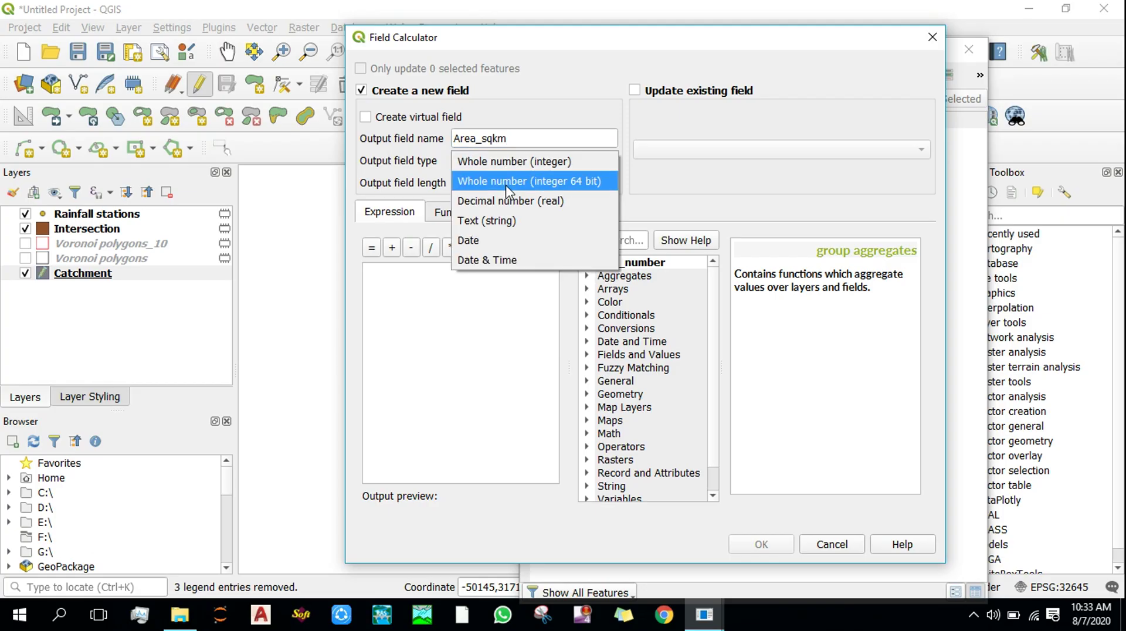
pyautogui.click(526, 199)
pyautogui.click(448, 284)
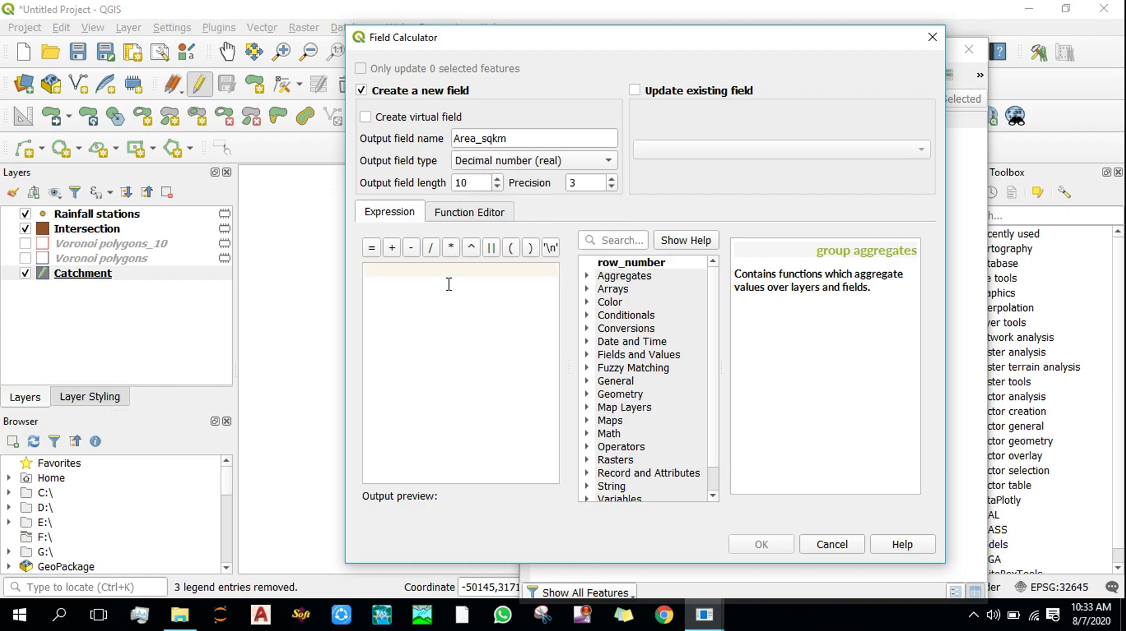
pyautogui.write('$a')
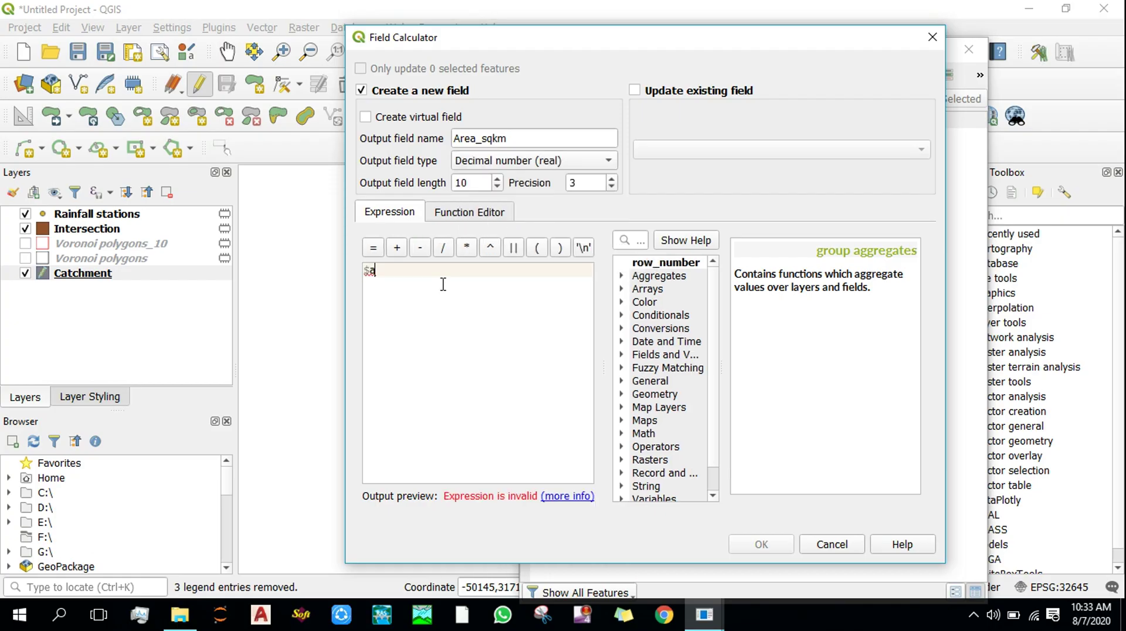
pyautogui.write('rea')
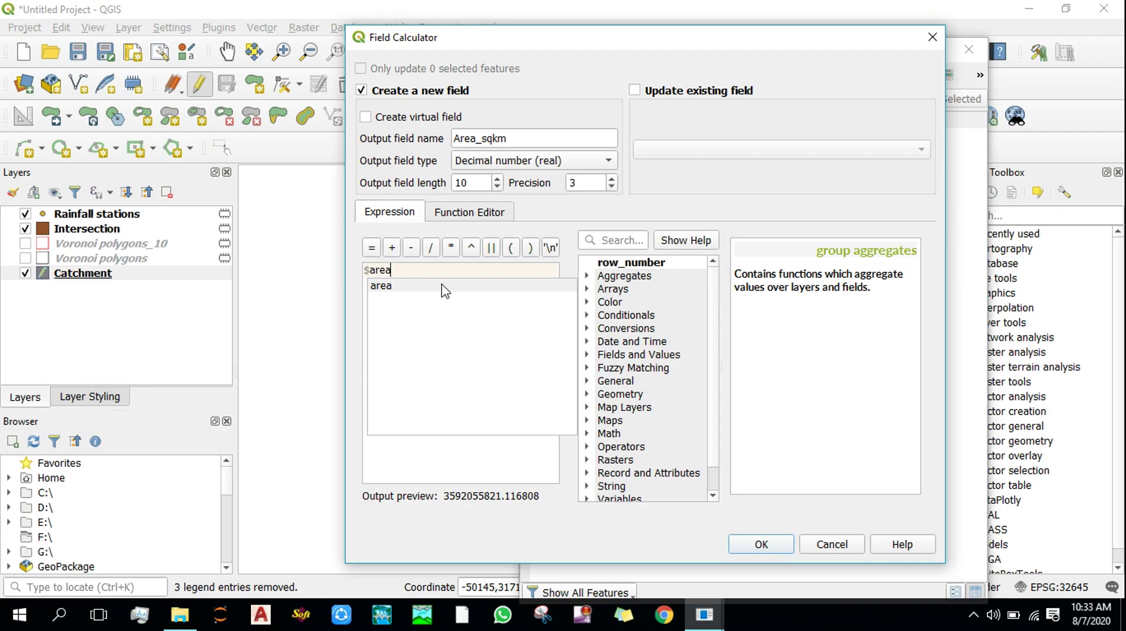
pyautogui.write('/1000000')
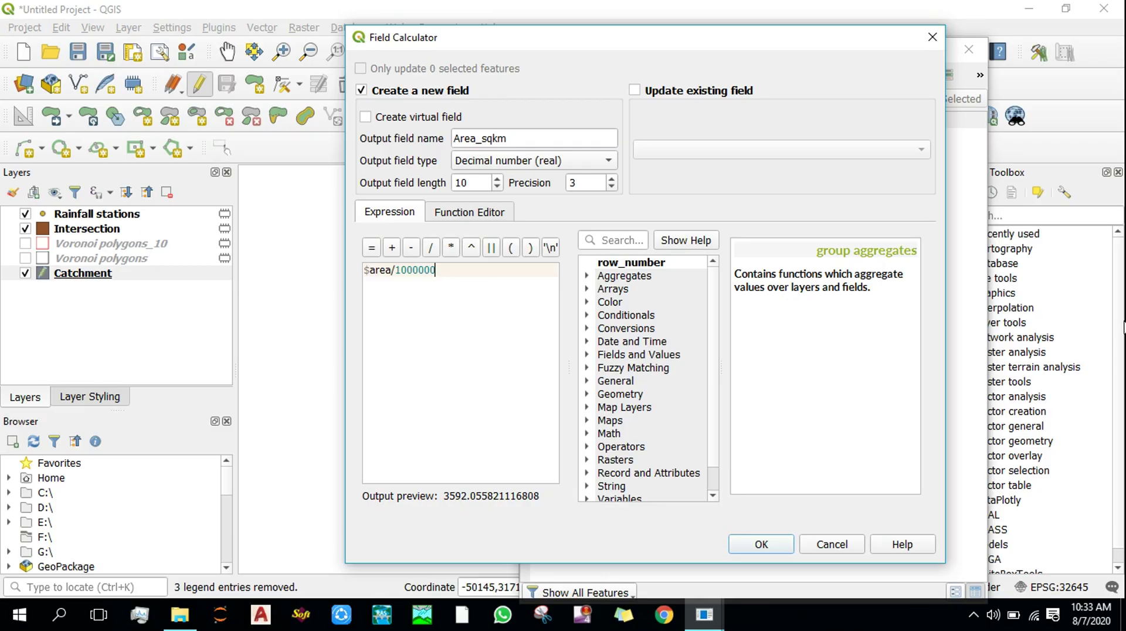
pyautogui.click(765, 549)
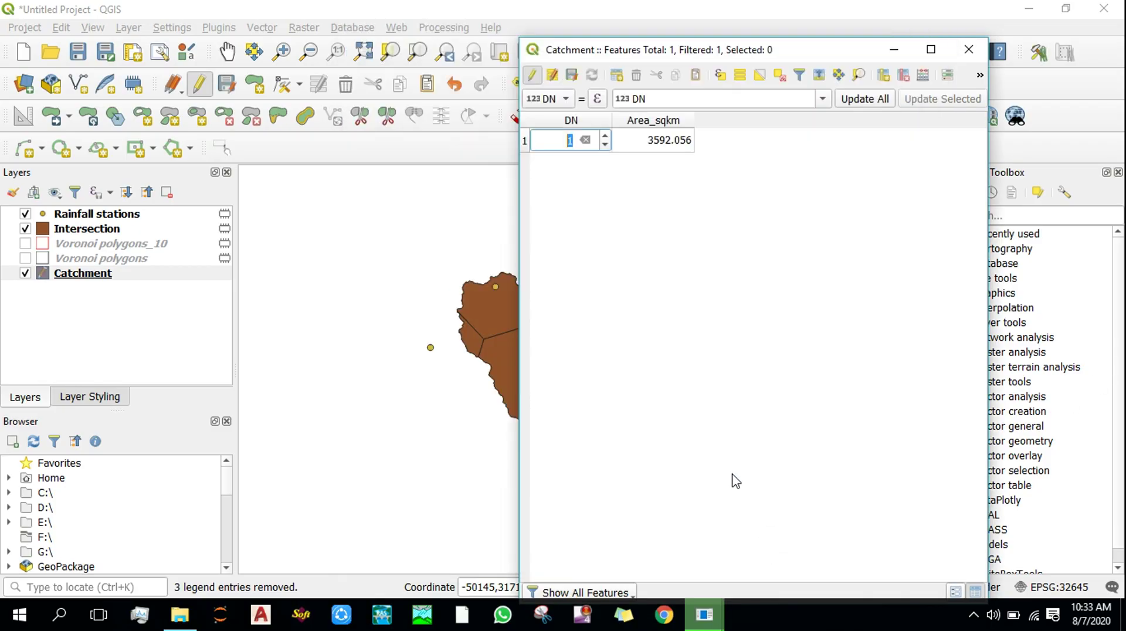
pyautogui.click(534, 74)
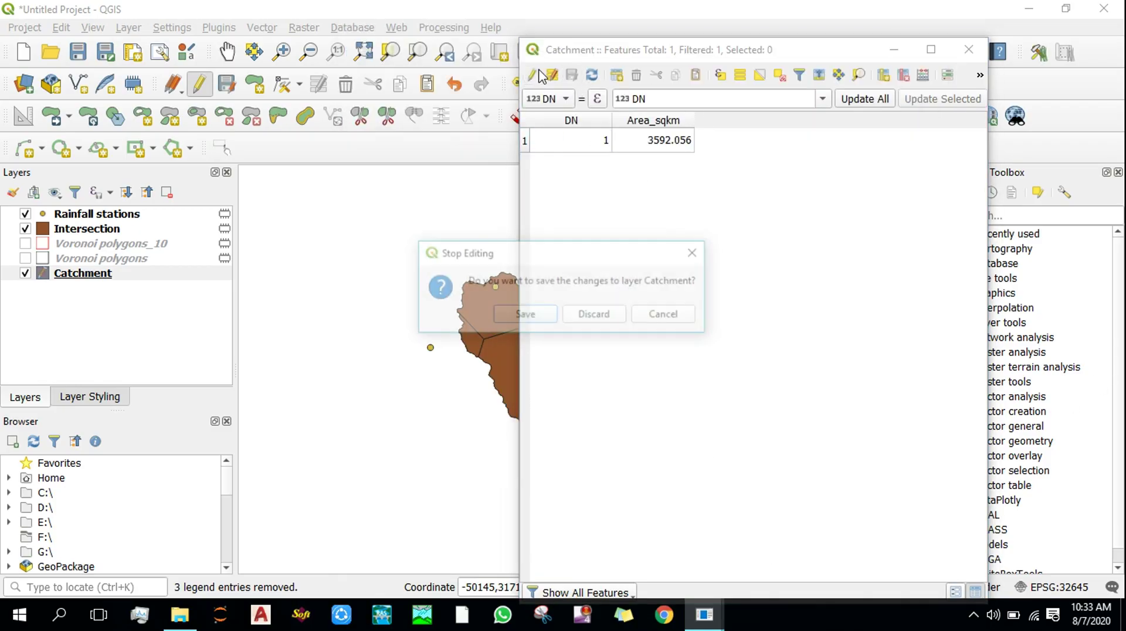
pyautogui.click(529, 315)
# Copy the Area_sqkm value 3592.056 and close the Catchment attribute table.
pyautogui.click(670, 121)
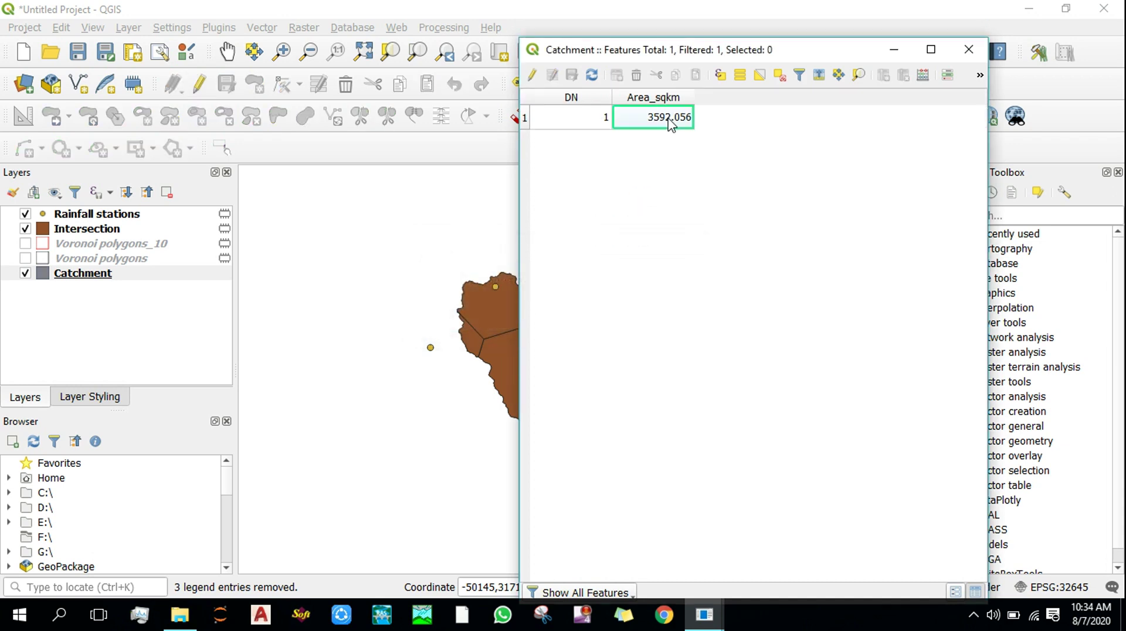
pyautogui.rightClick(668, 120)
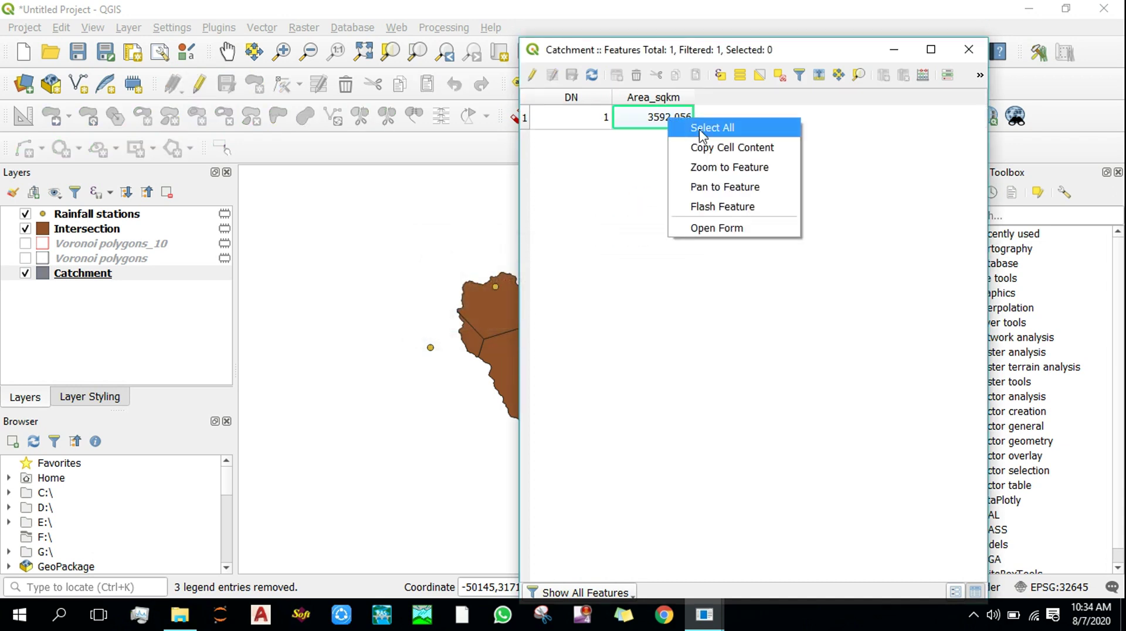
pyautogui.click(741, 152)
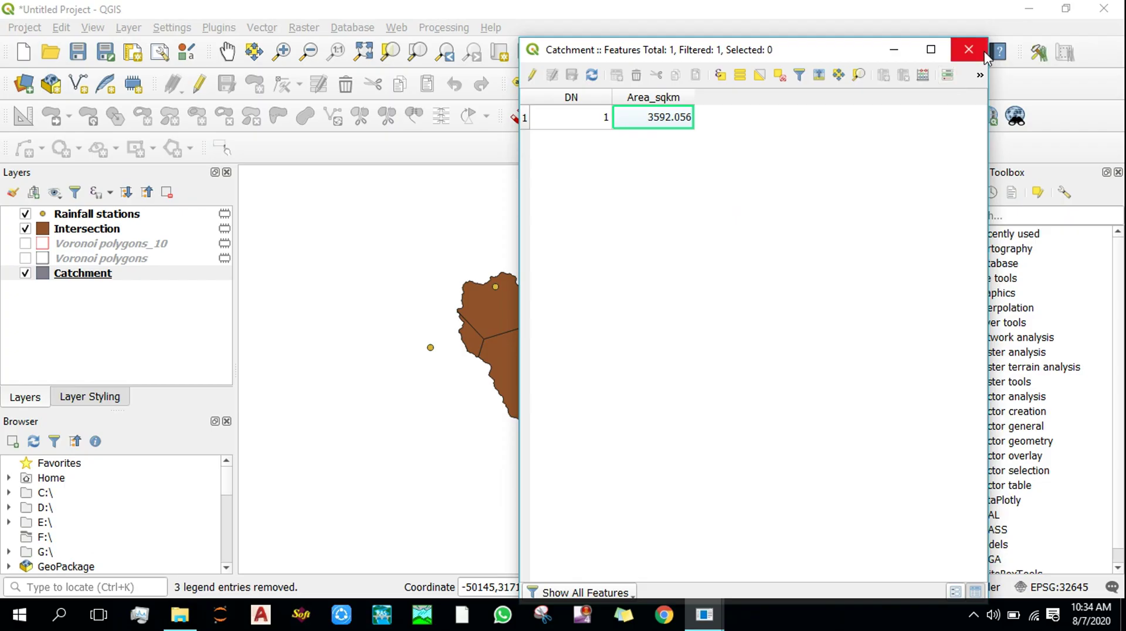
pyautogui.click(968, 49)
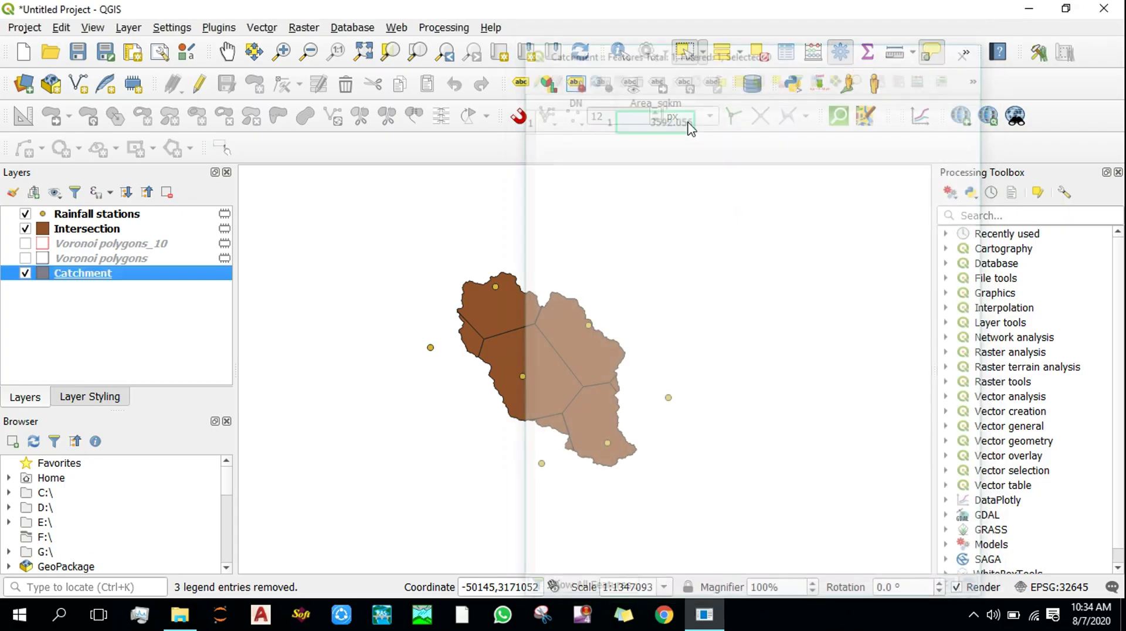
# Open the Intersection attribute table in editing mode with the Field Calculator.
pyautogui.click(93, 231)
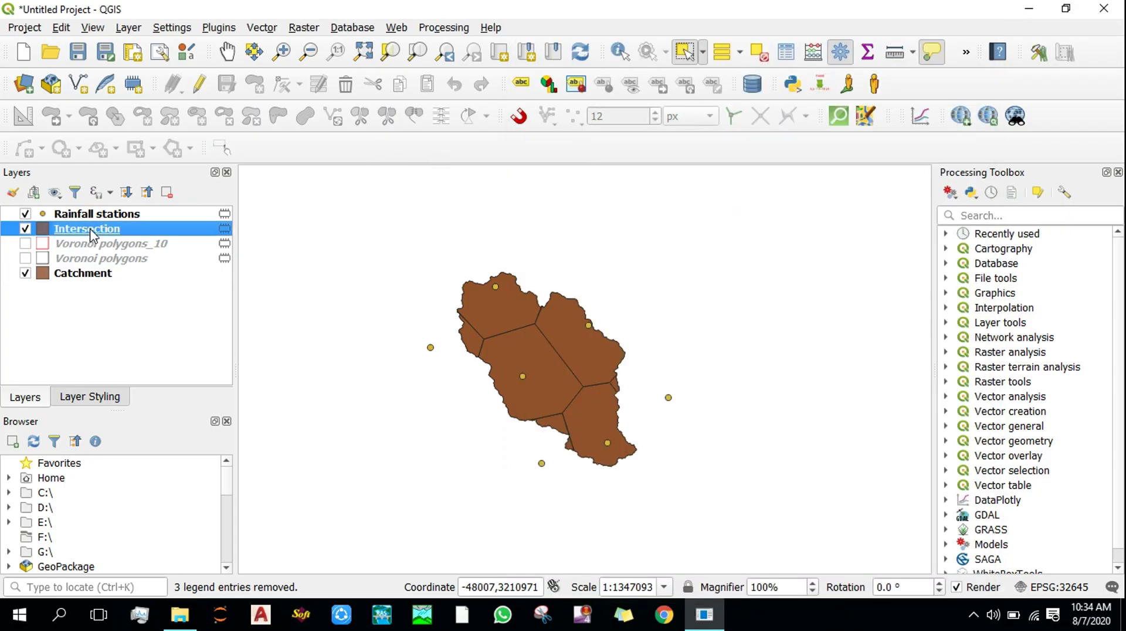
pyautogui.rightClick(92, 233)
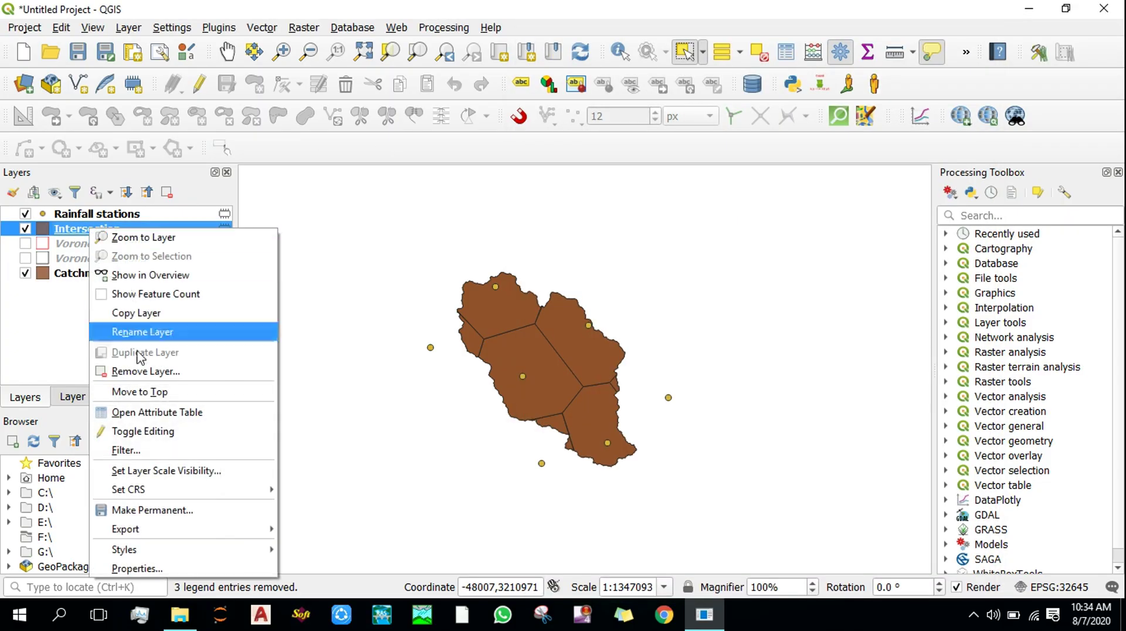
pyautogui.click(178, 413)
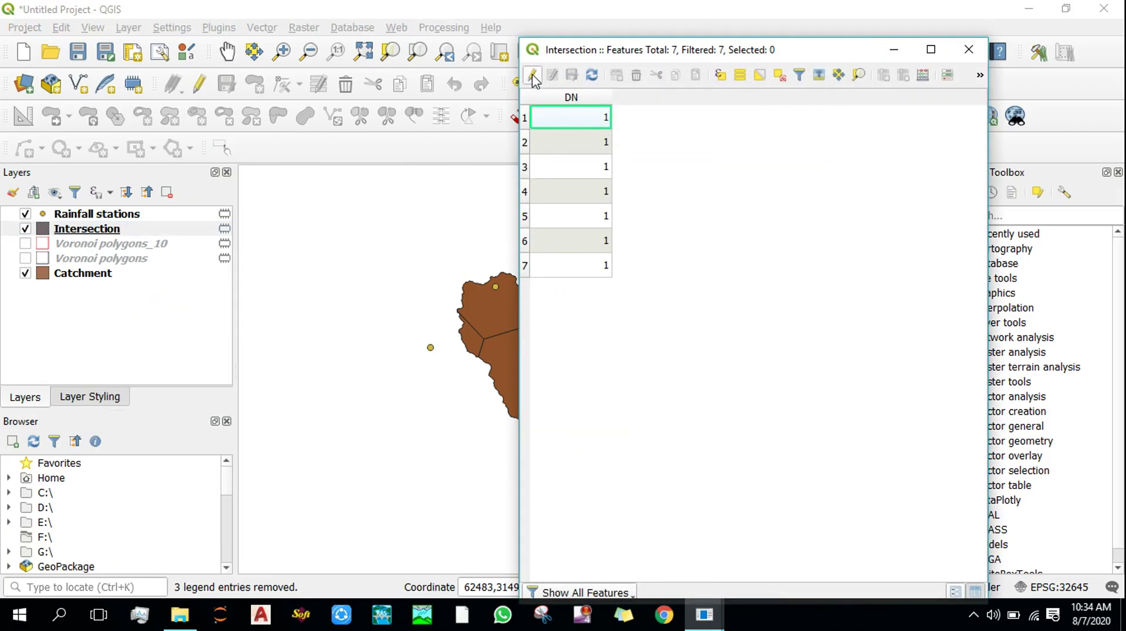
pyautogui.click(533, 76)
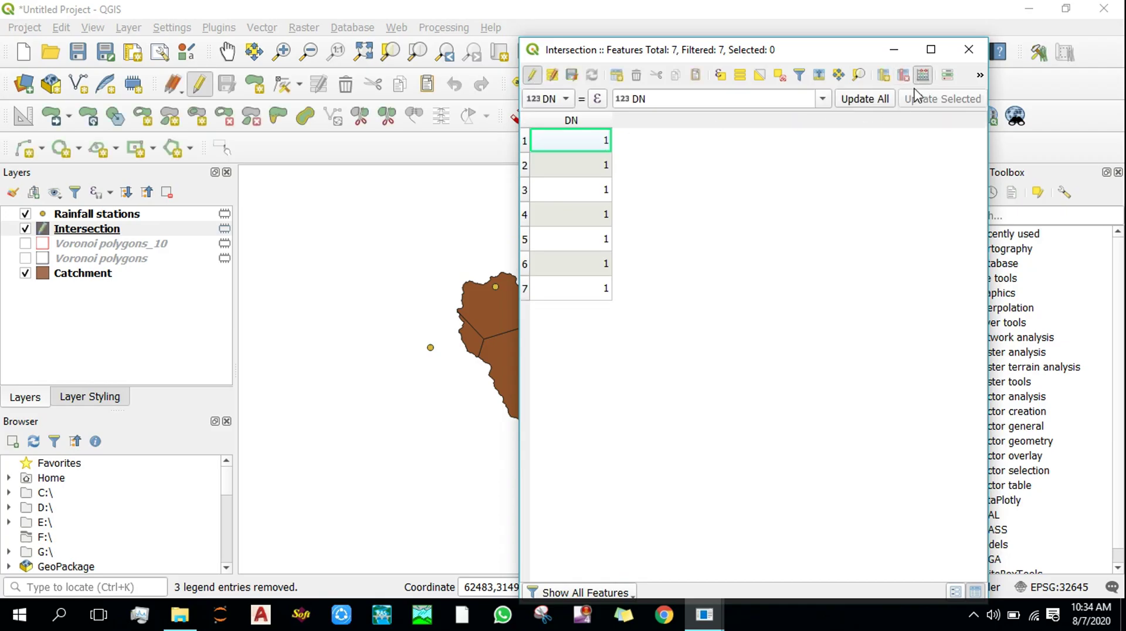
pyautogui.hotkey('ctrl', 'i')
# Create decimal field area_sqkm = $area/1000000 and save the Intersection edits.
pyautogui.click(470, 138)
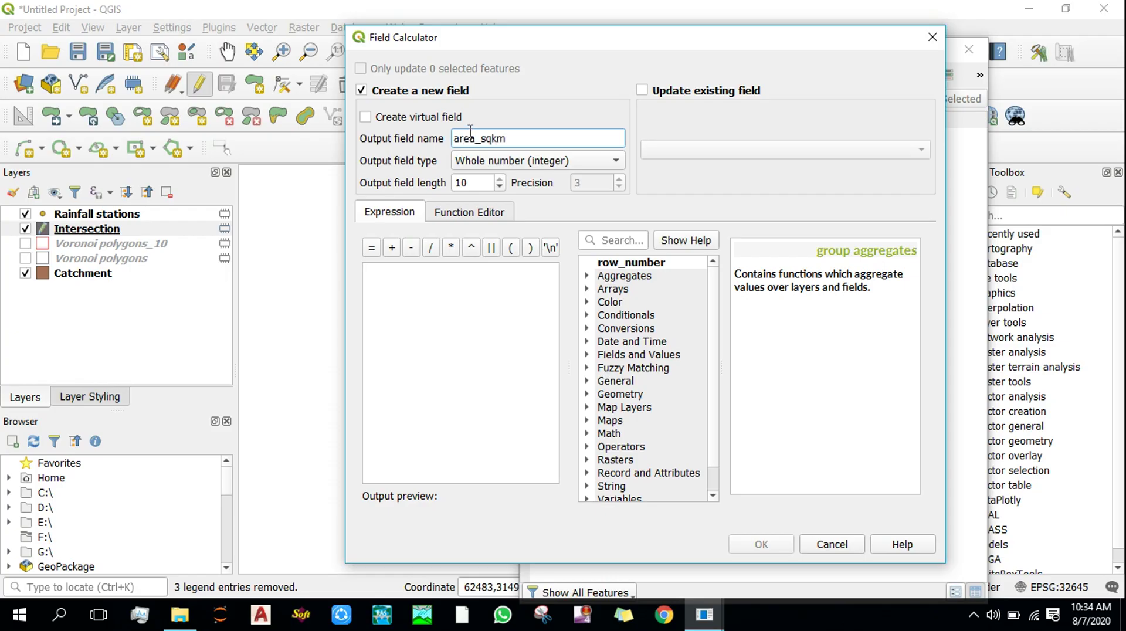
pyautogui.click(557, 160)
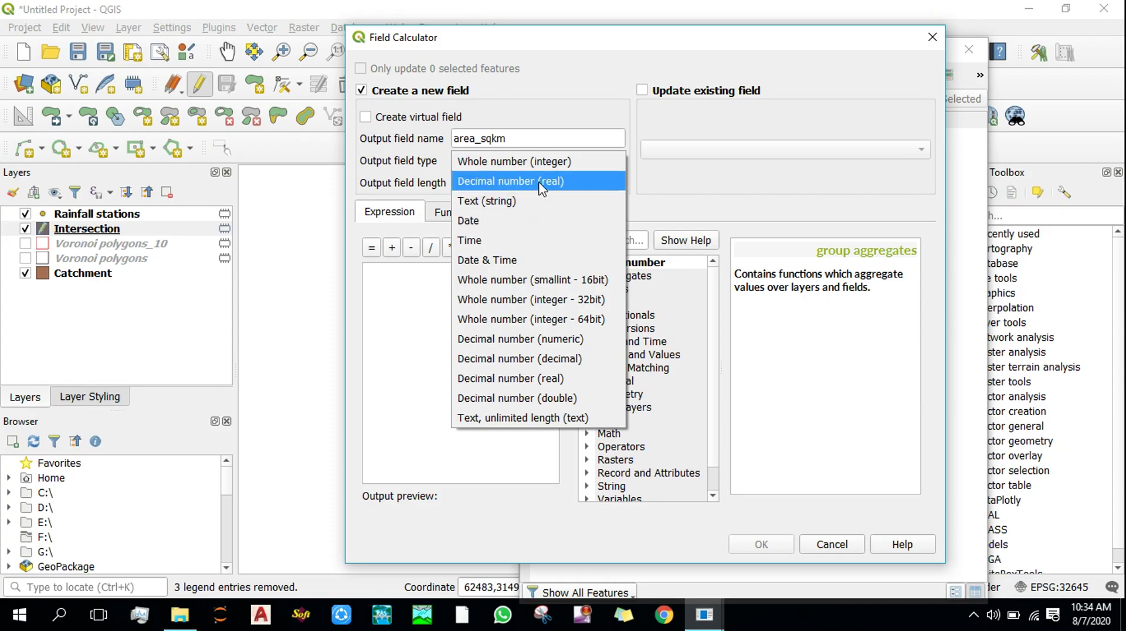
pyautogui.click(540, 182)
pyautogui.click(421, 303)
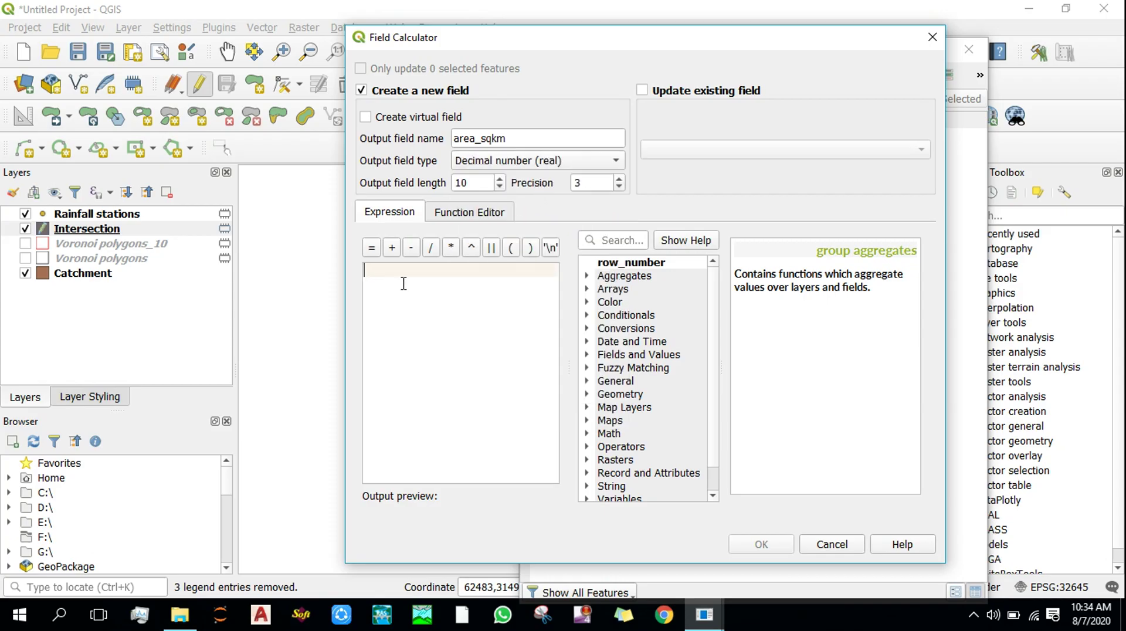
pyautogui.write('$area')
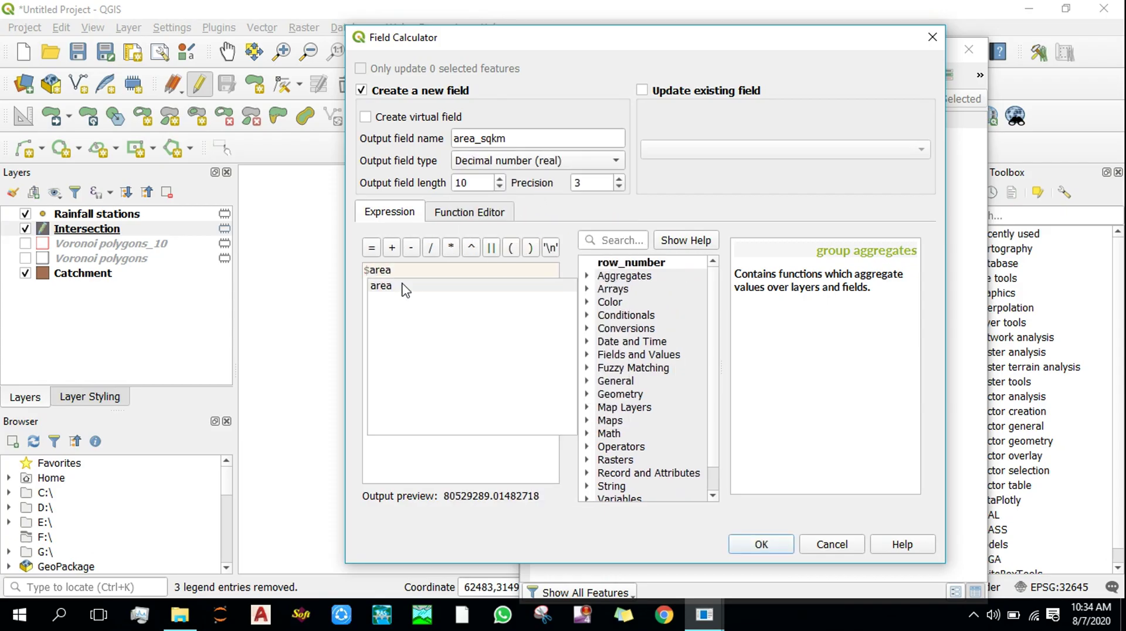
pyautogui.write('/10000')
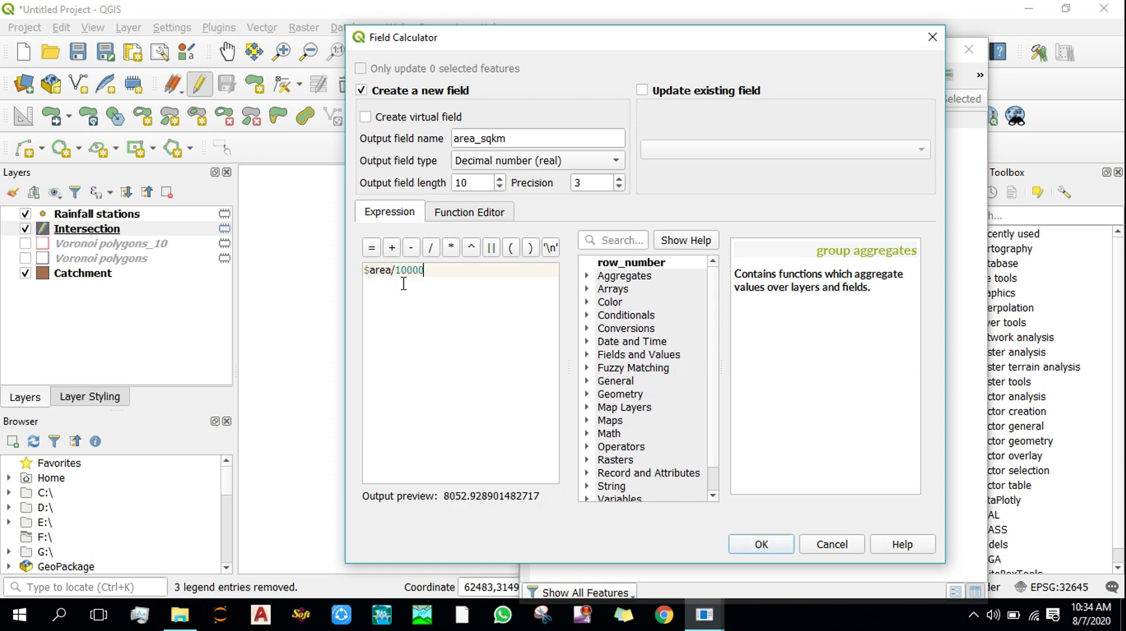
pyautogui.write('00')
pyautogui.click(759, 543)
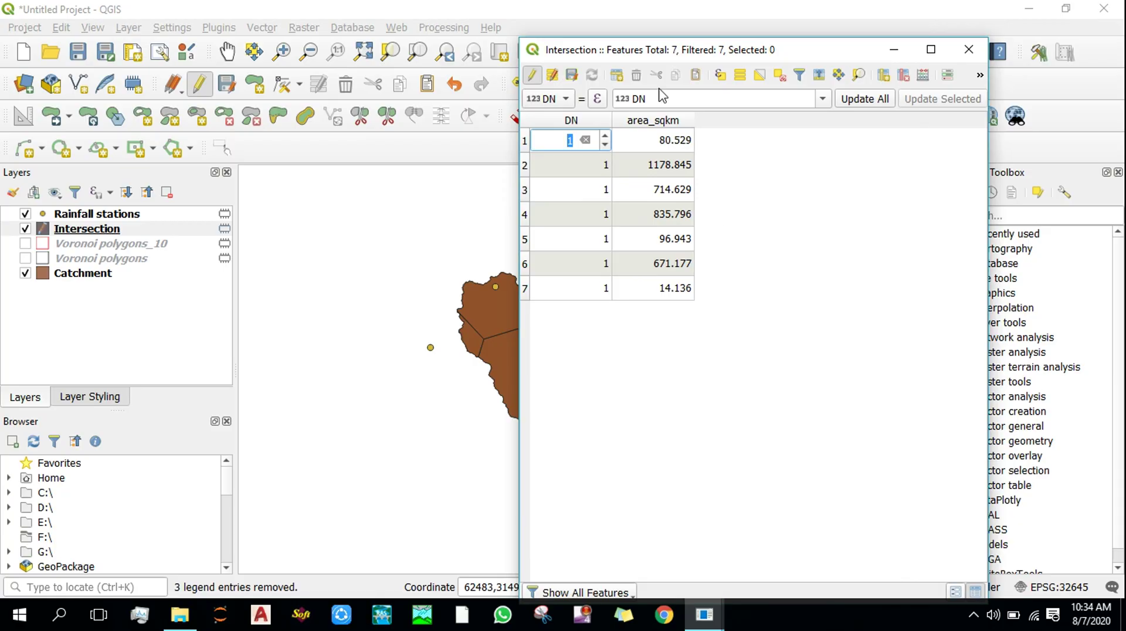
pyautogui.click(532, 76)
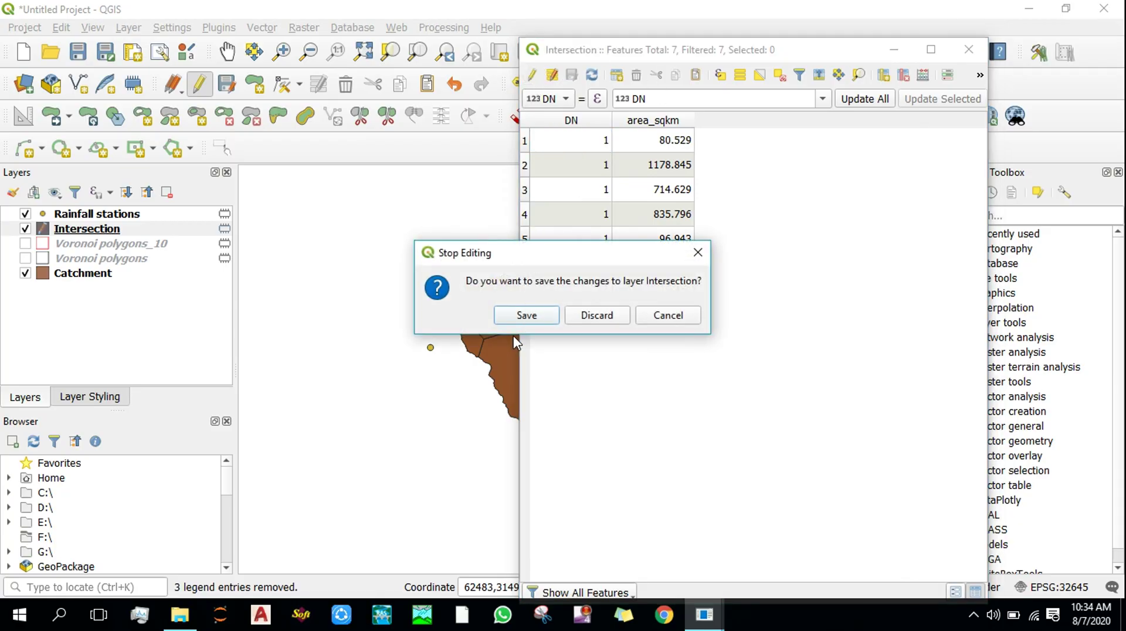
pyautogui.click(526, 317)
pyautogui.moveTo(756, 38); pyautogui.dragTo(953, 50)
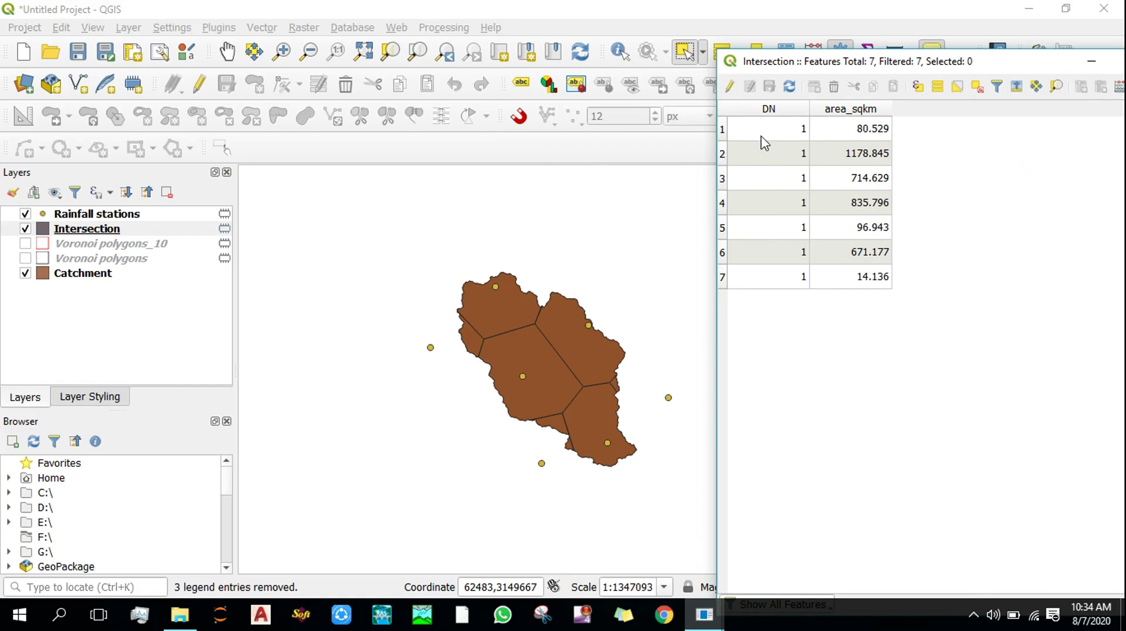
# Select rows 2, 1 and 7 to locate their polygons, then re-enable editing on Intersection.
pyautogui.click(723, 154)
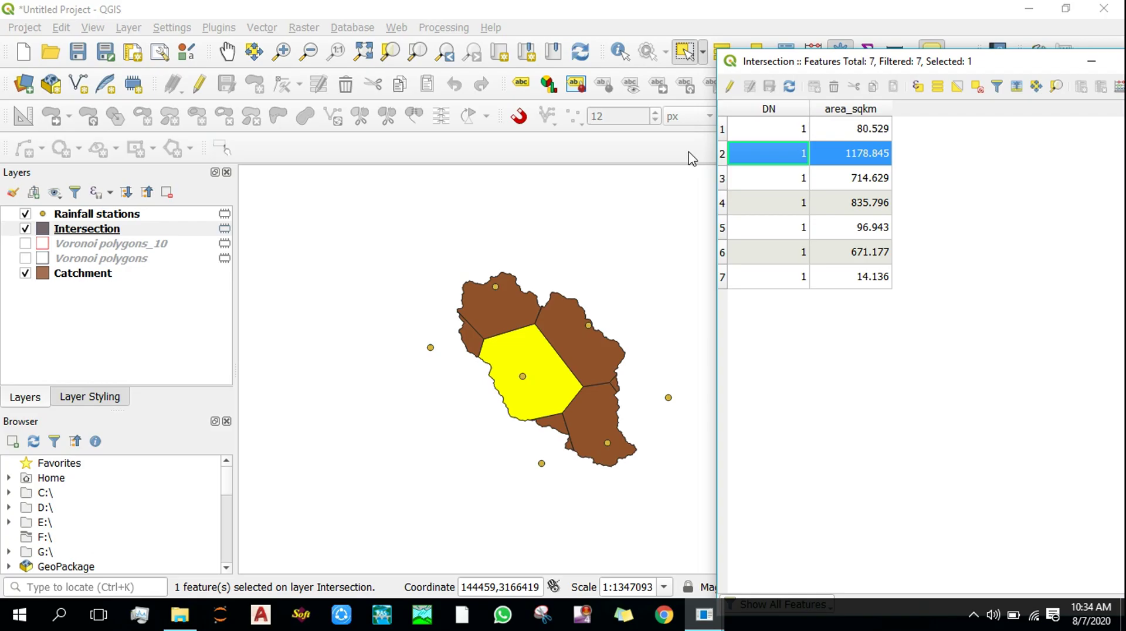
pyautogui.click(723, 128)
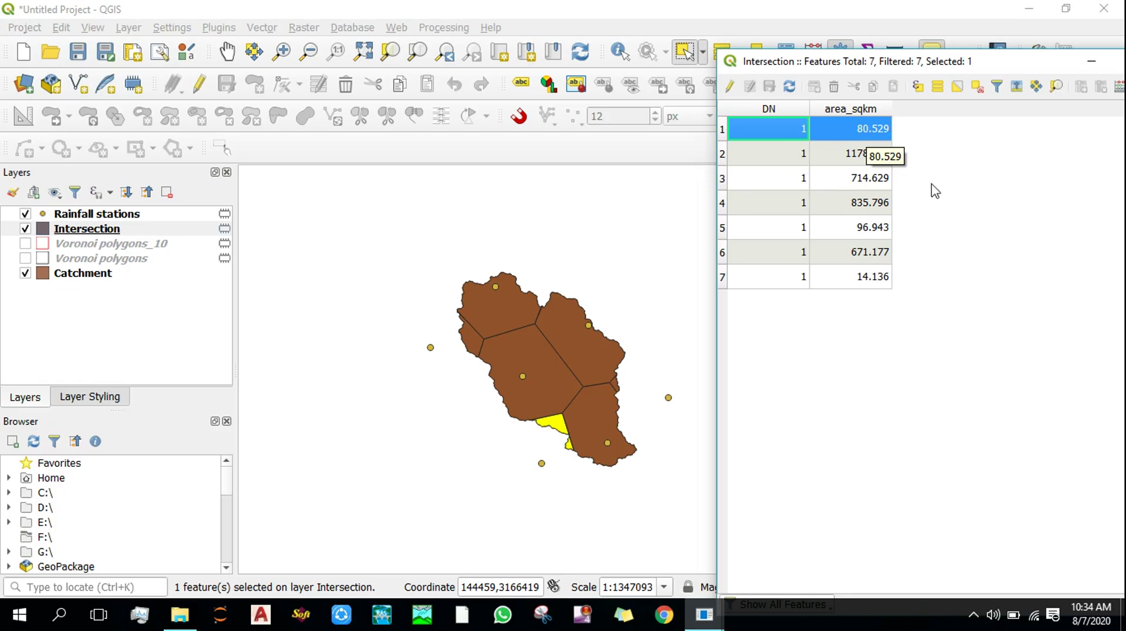
pyautogui.click(723, 279)
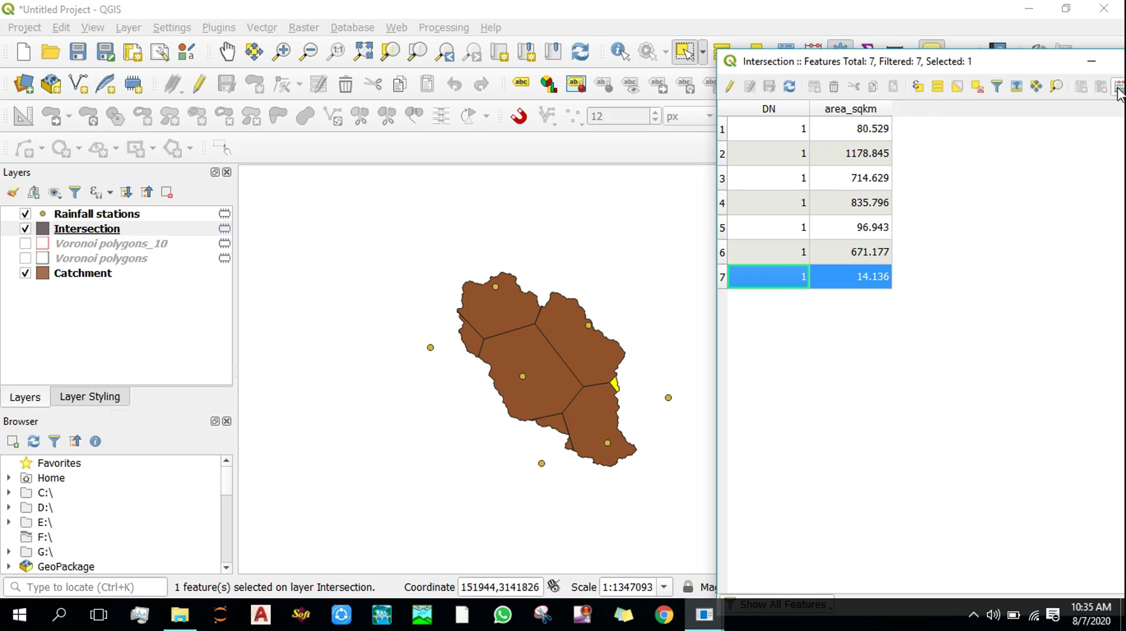
pyautogui.click(729, 86)
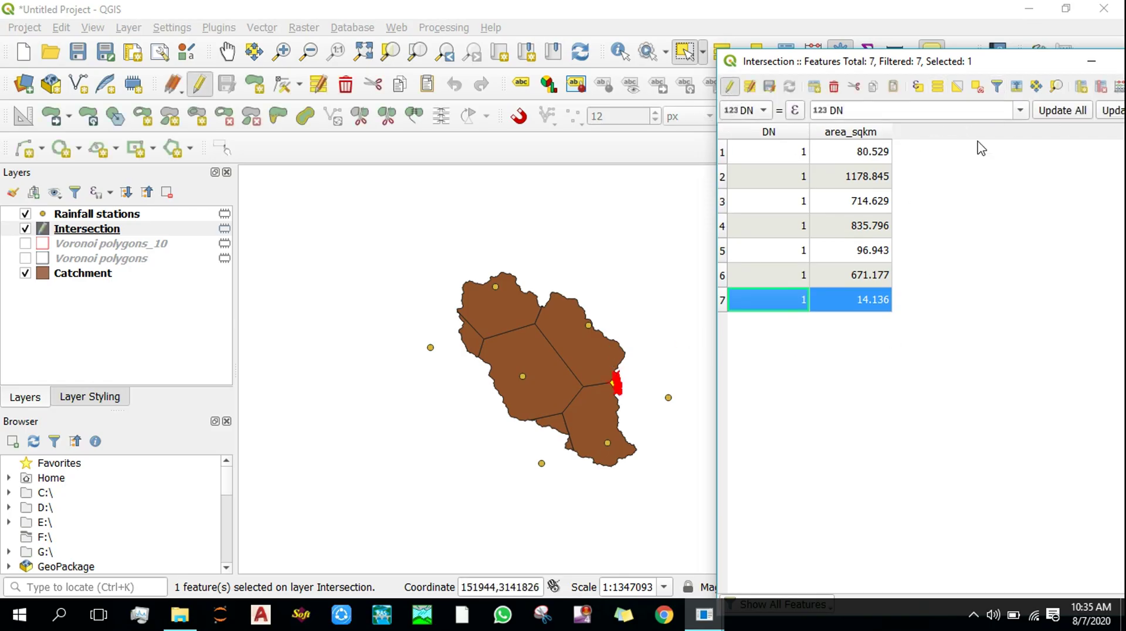
# Enter the expression ("area_sqkm" / 3592.056) * 100 in the Field Calculator and start naming the new field.
pyautogui.click(1117, 91)
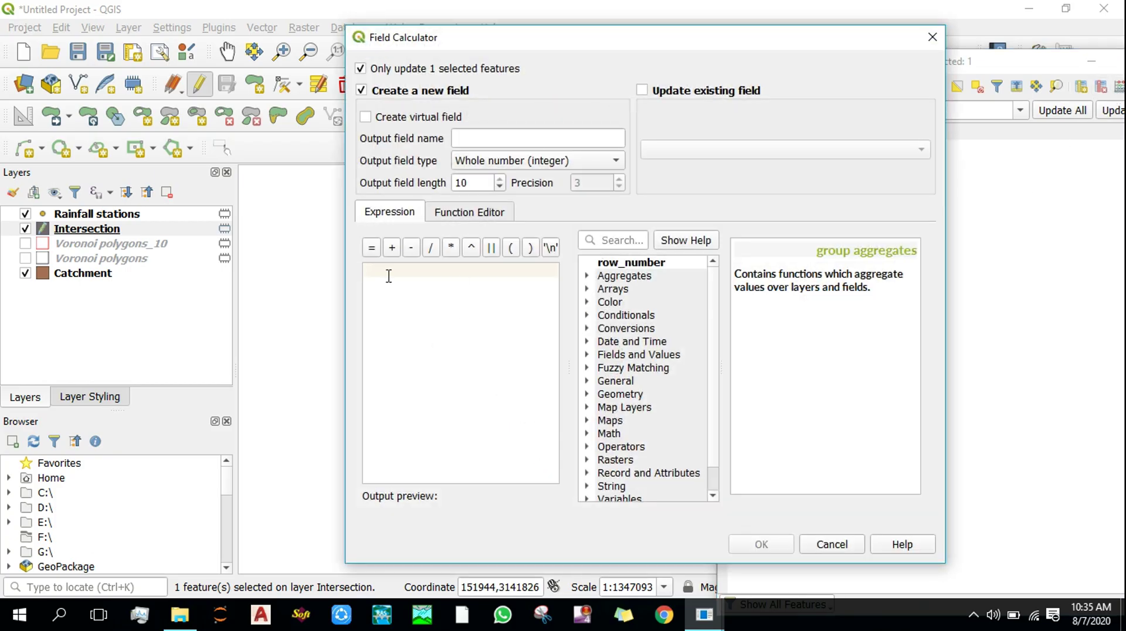
pyautogui.click(586, 354)
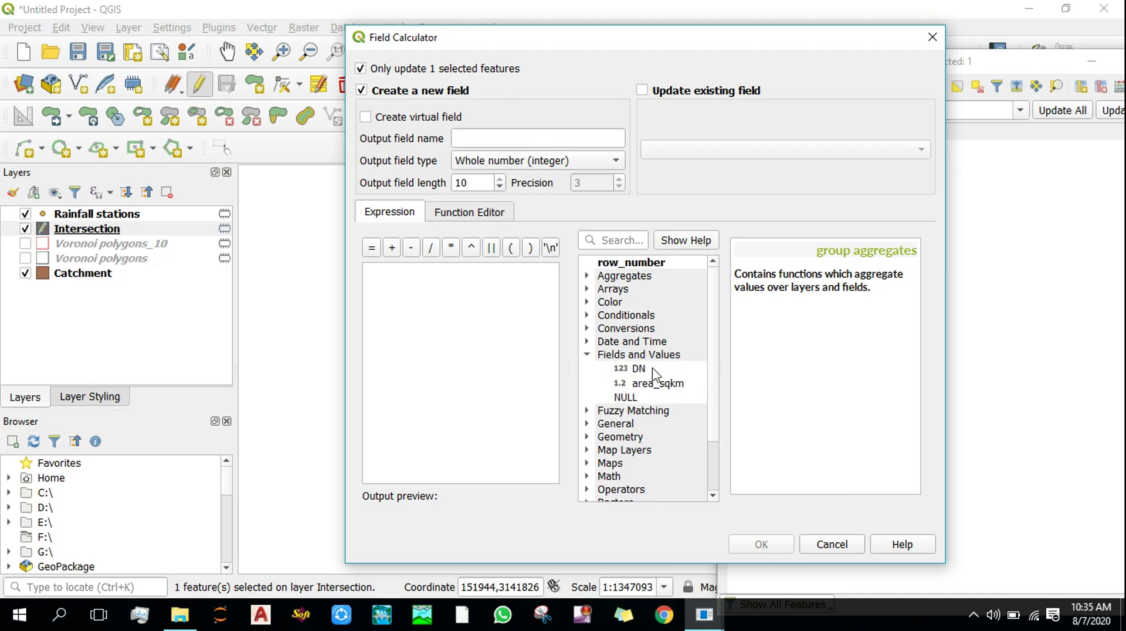
pyautogui.doubleClick(655, 384)
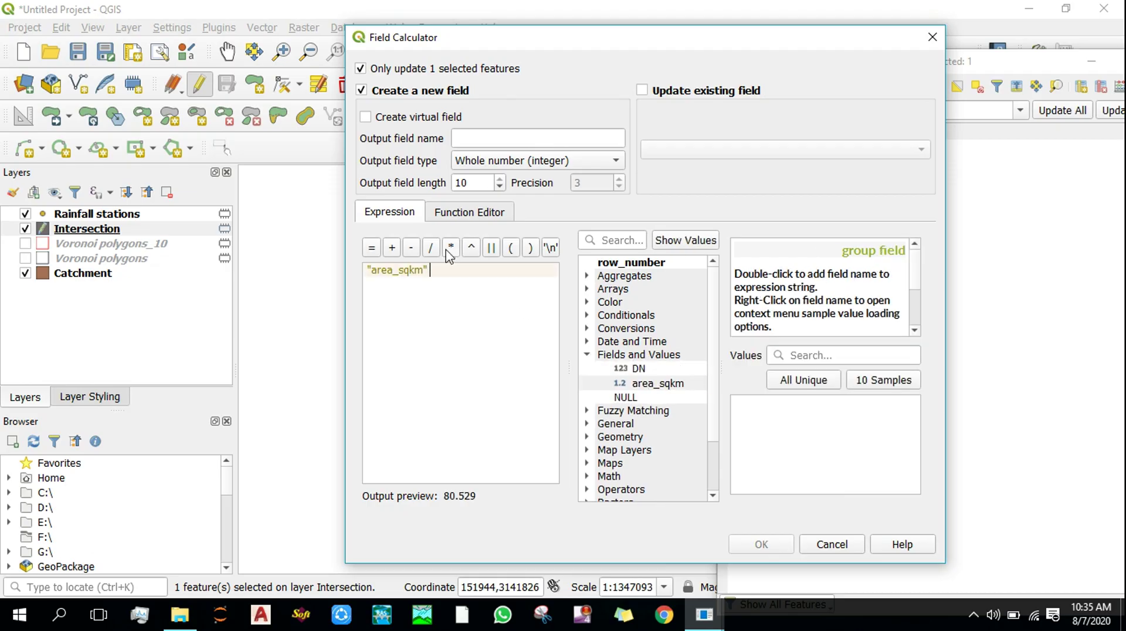
pyautogui.click(430, 247)
pyautogui.write('3592.056')
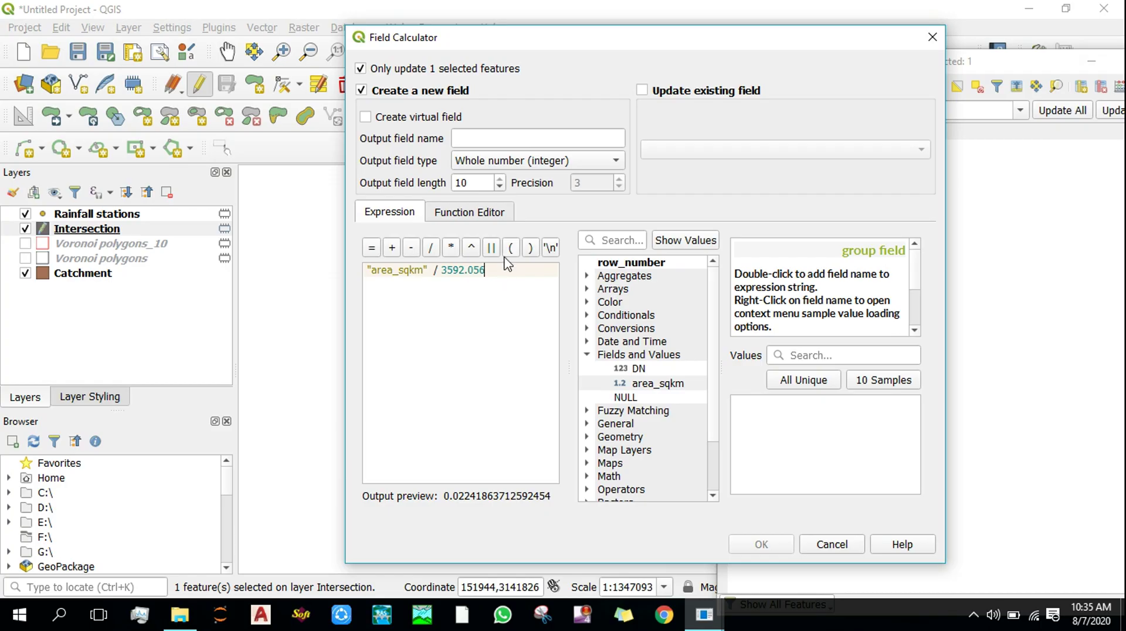
pyautogui.write(')')
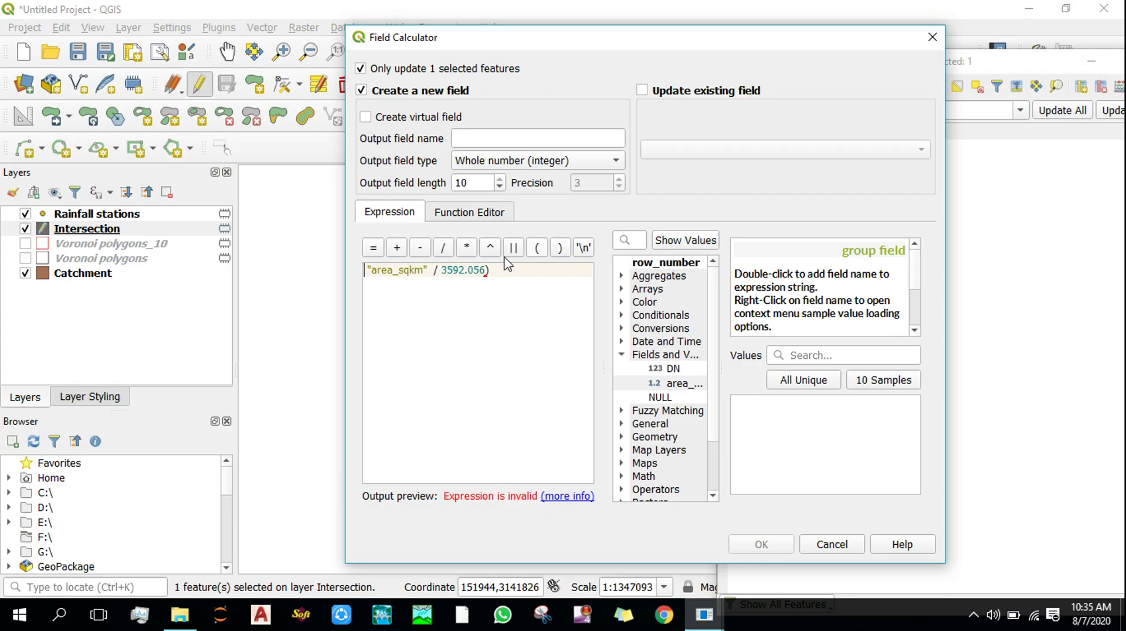
pyautogui.press('Home')
pyautogui.write('(')
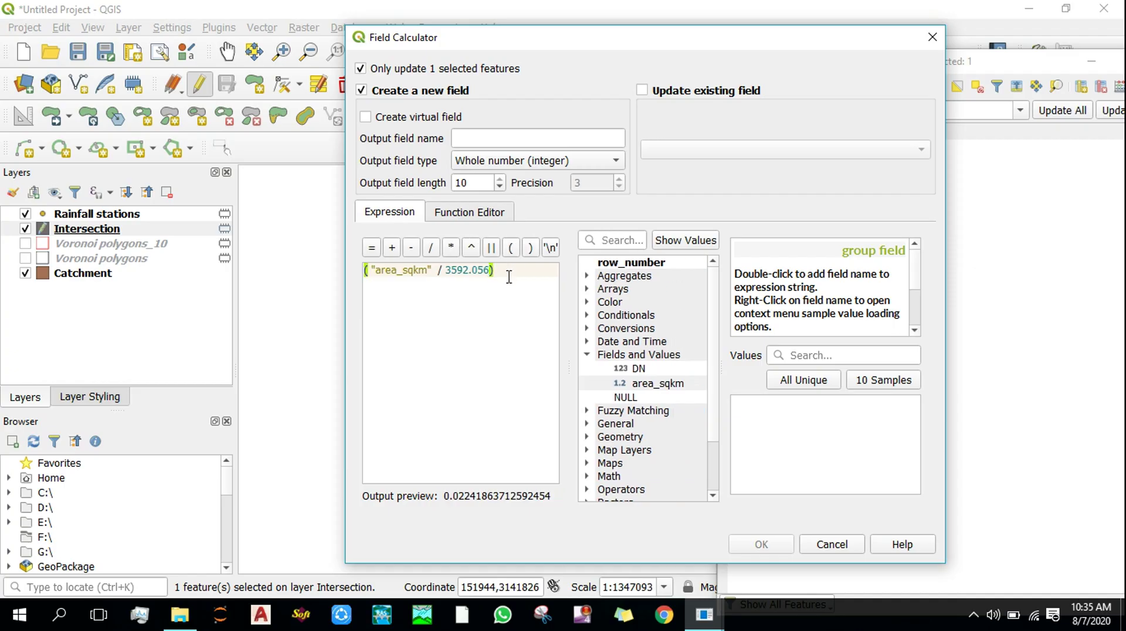
pyautogui.click(450, 248)
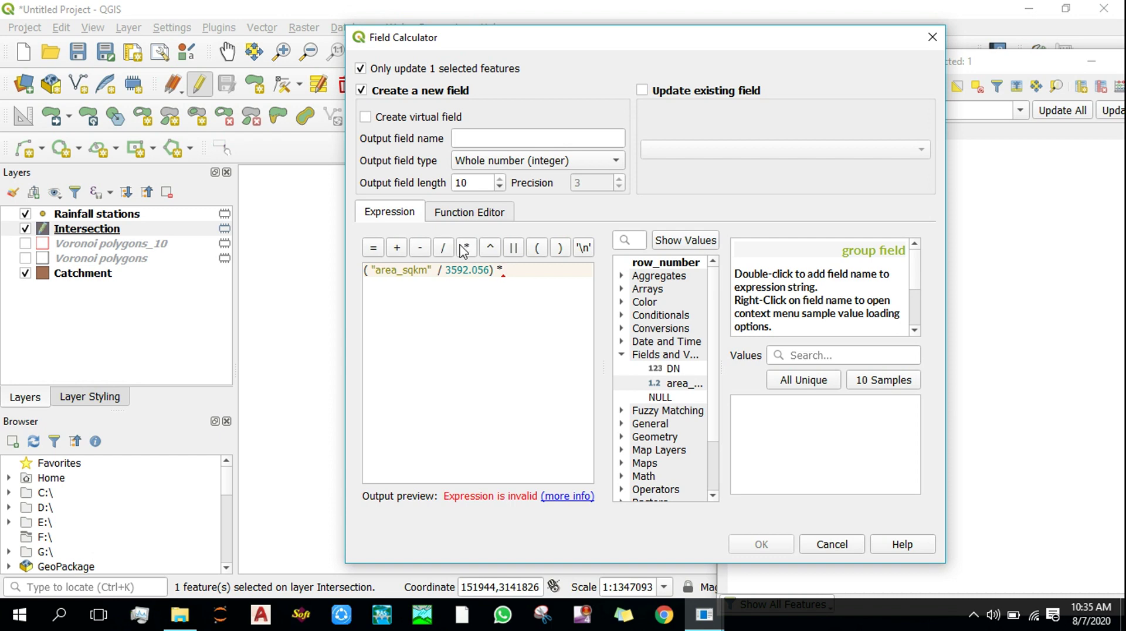
pyautogui.write('100')
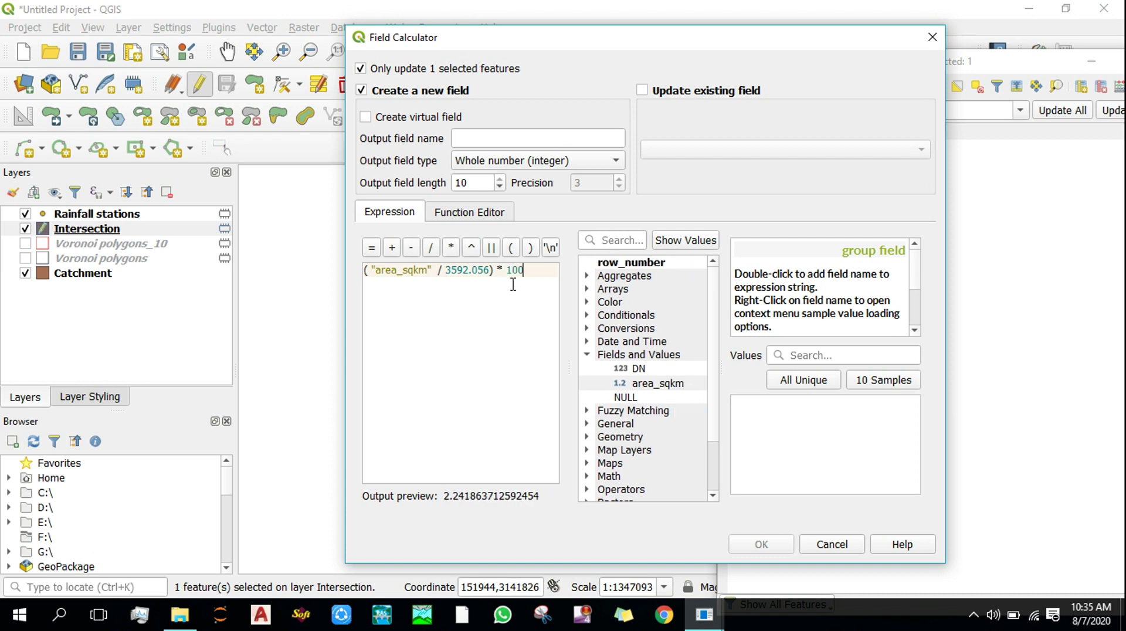
pyautogui.click(463, 135)
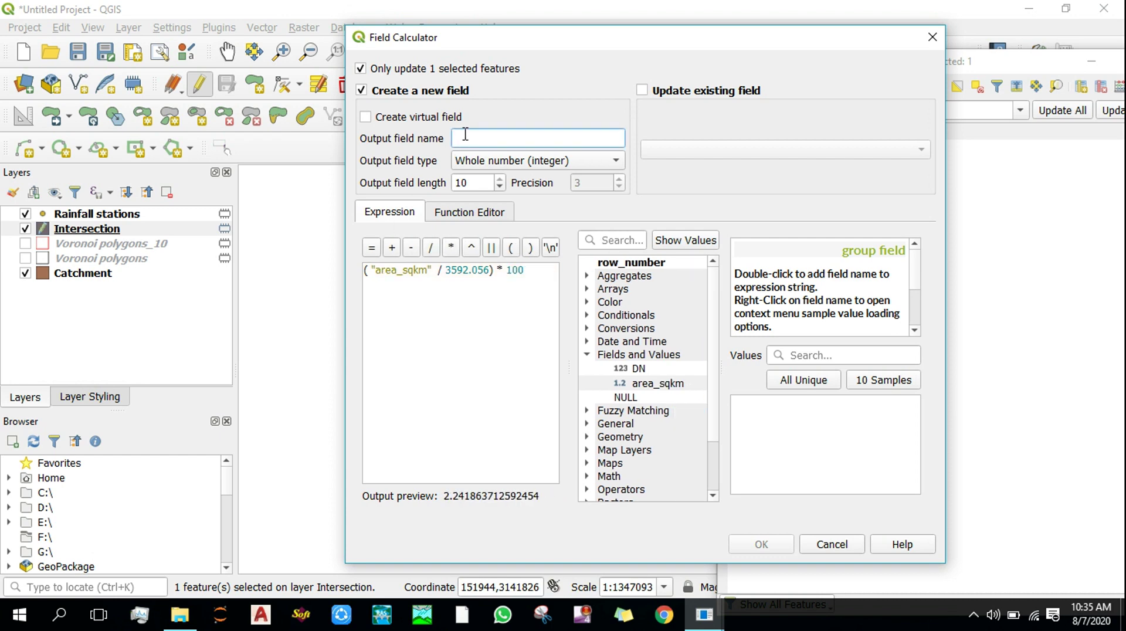
pyautogui.write('percentage')
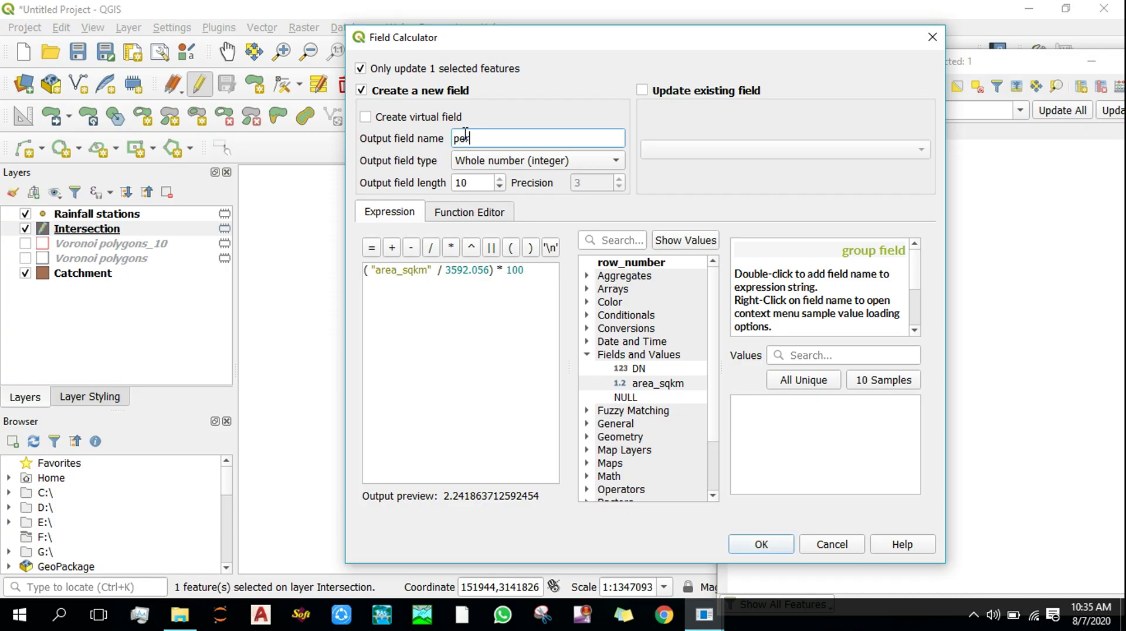